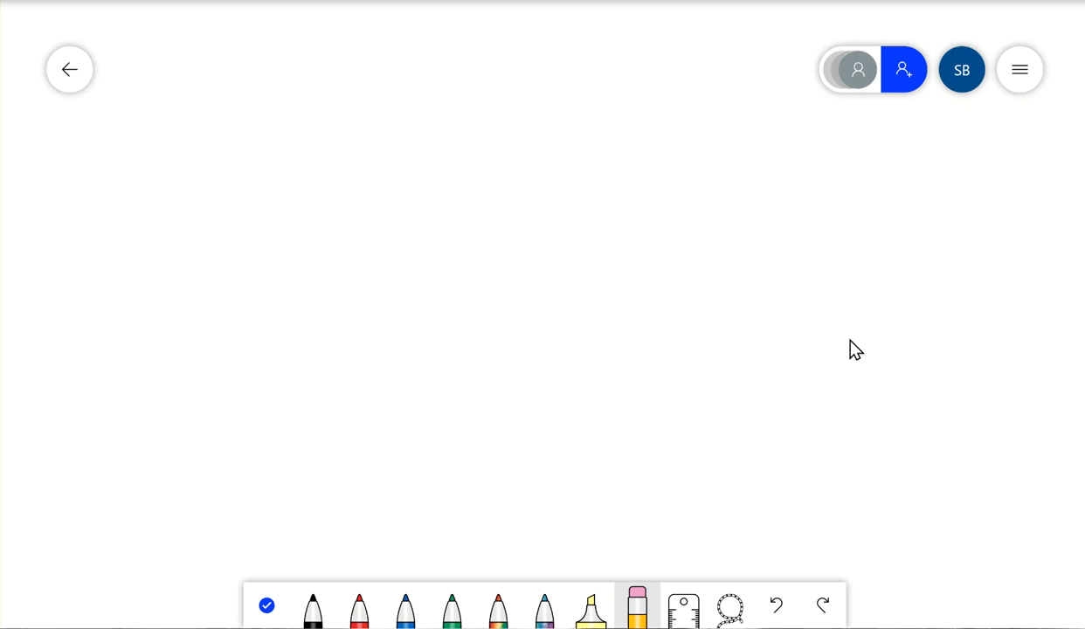
Handwrite a first name in black ink in the upper-left area of the blank board
left_click(313, 611)
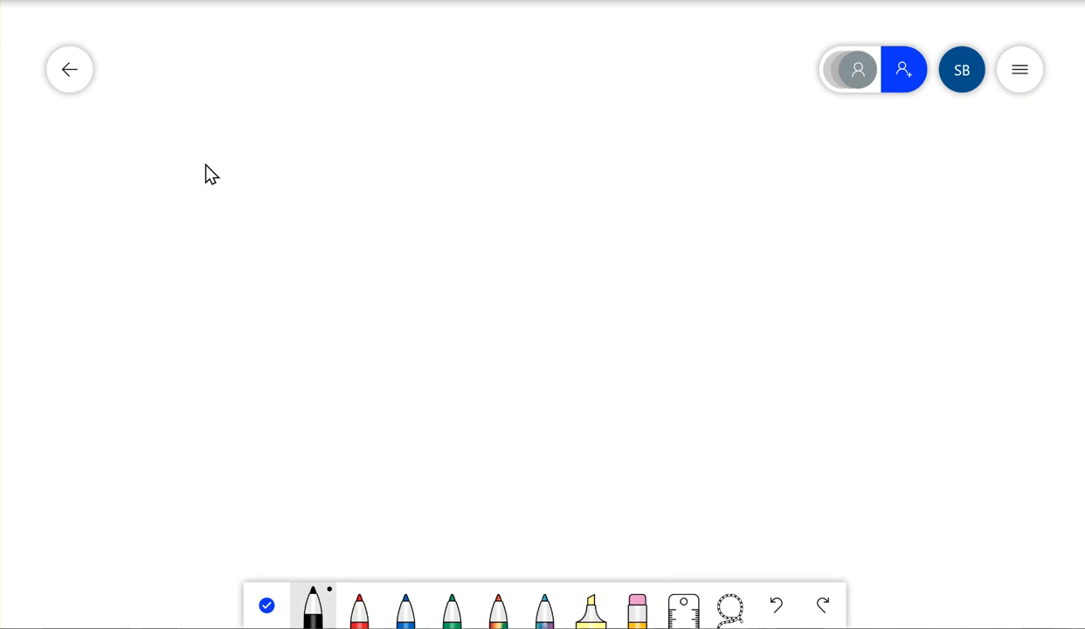
left_click_drag(214, 134, 222, 204)
mouse_move(213, 135)
left_mouse_down()
mouse_move(238, 162)
mouse_move(217, 181)
mouse_move(240, 202)
mouse_move(212, 203)
left_mouse_up()
mouse_move(281, 174)
left_mouse_down()
mouse_move(279, 199)
mouse_move(301, 181)
mouse_move(321, 192)
mouse_move(344, 175)
mouse_move(372, 180)
mouse_move(396, 209)
mouse_move(366, 192)
left_mouse_up()
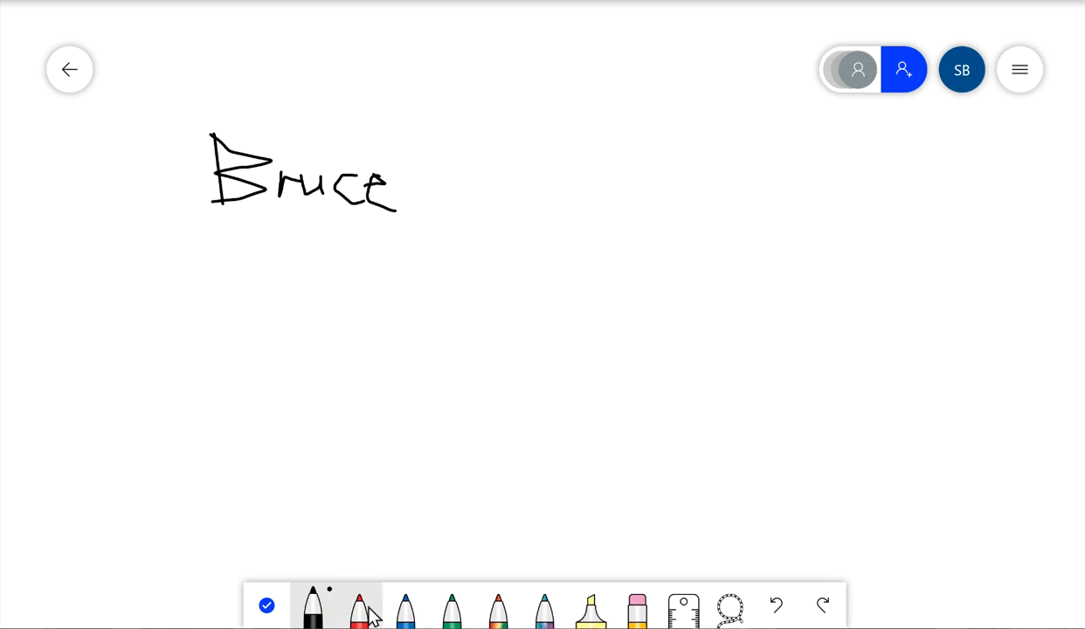
Change the black pen's colour to the galaxy effect and draw a large letter B below the handwritten name
left_click(312, 611)
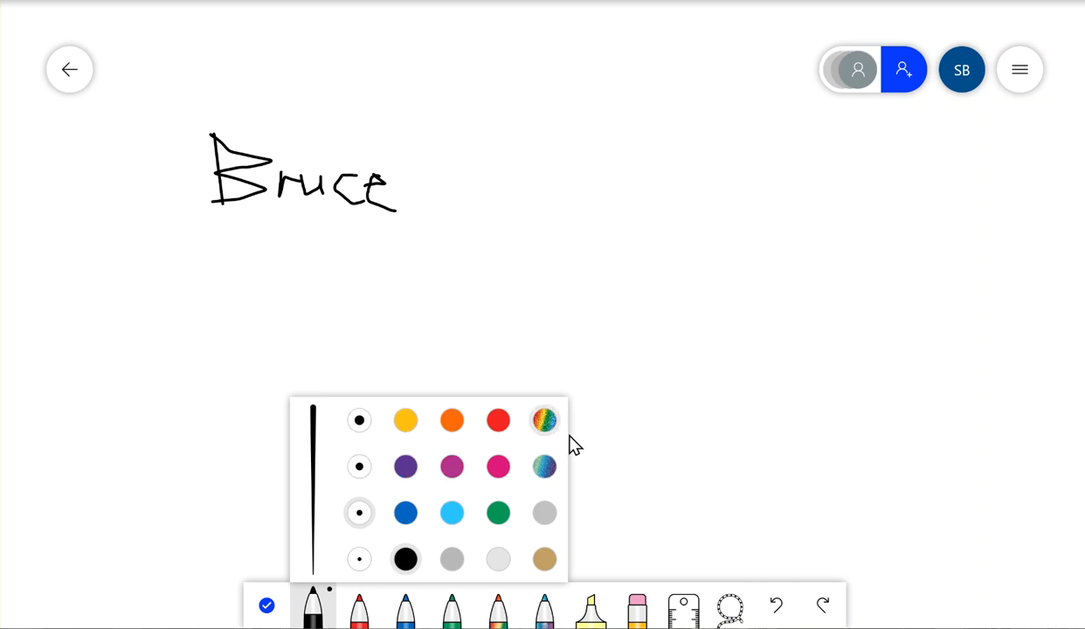
left_click(545, 468)
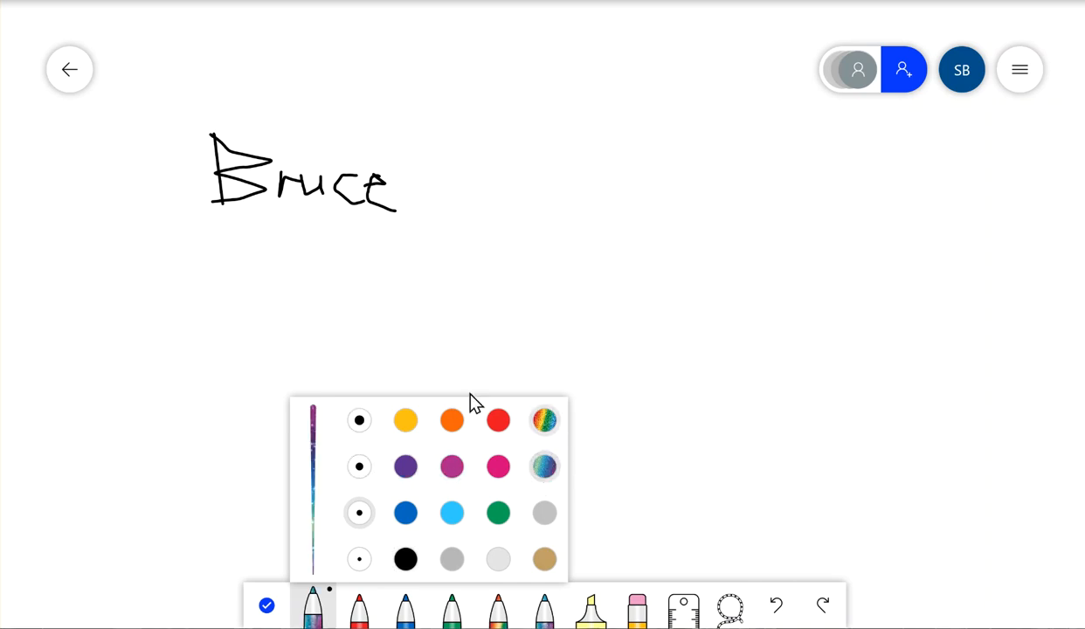
mouse_move(293, 268)
left_mouse_down()
mouse_move(312, 371)
mouse_move(303, 288)
mouse_move(267, 329)
mouse_move(349, 365)
mouse_move(282, 356)
left_mouse_up()
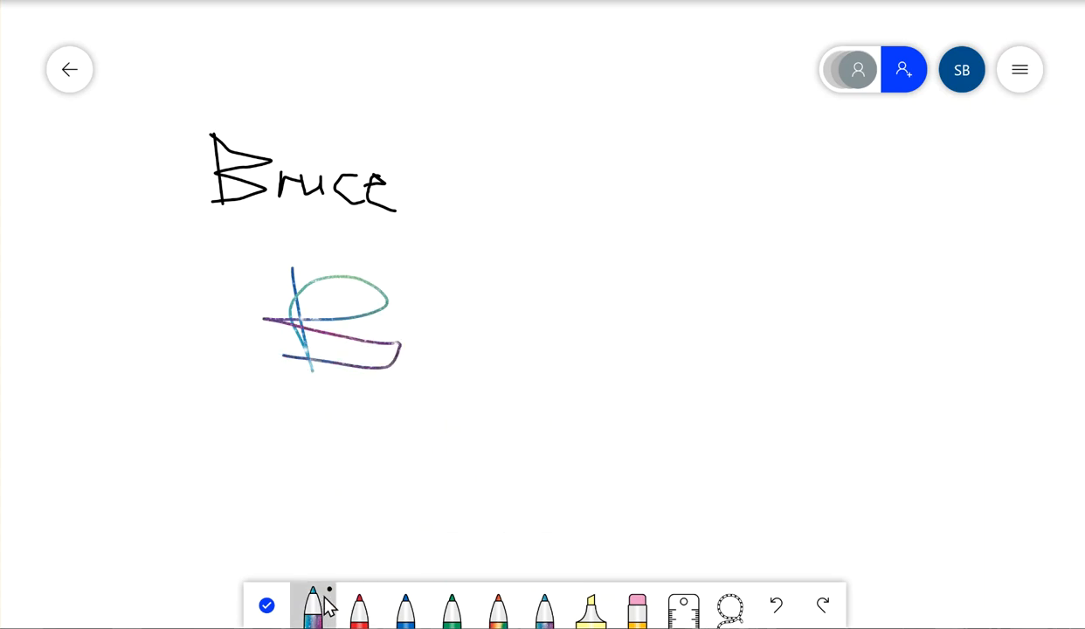
Highlight the handwritten name with broad strokes of the neon yellow highlighter
left_click(591, 611)
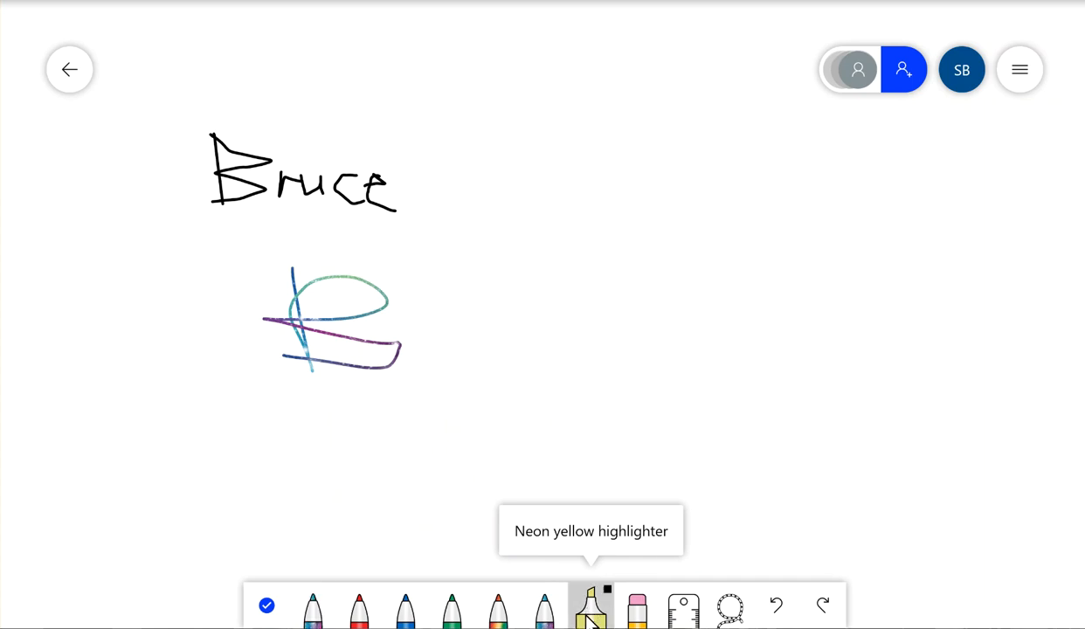
left_click(591, 614)
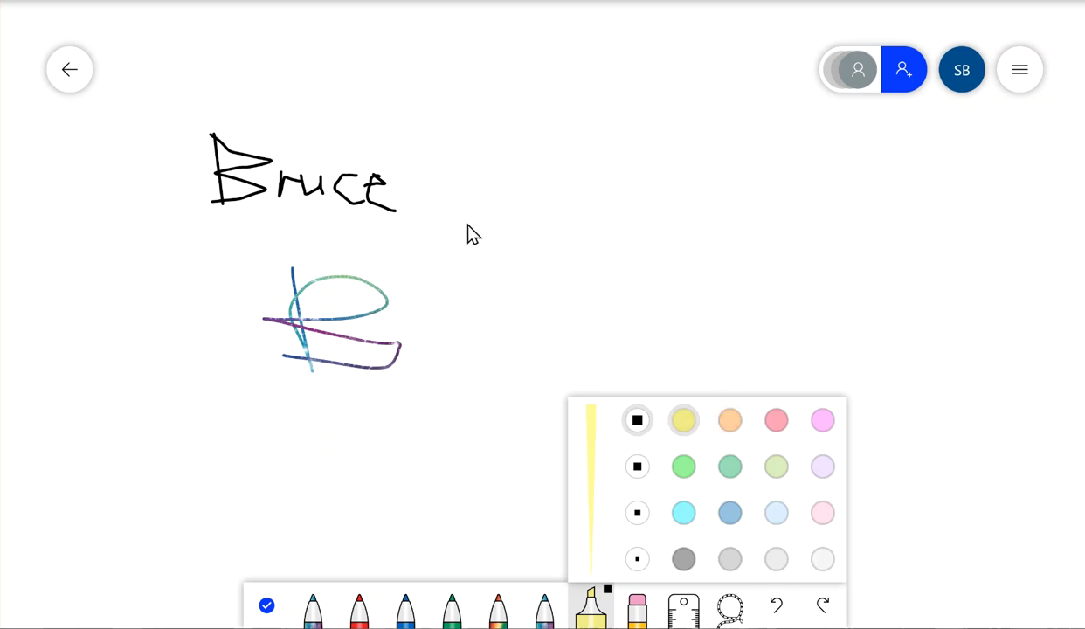
left_click(377, 206)
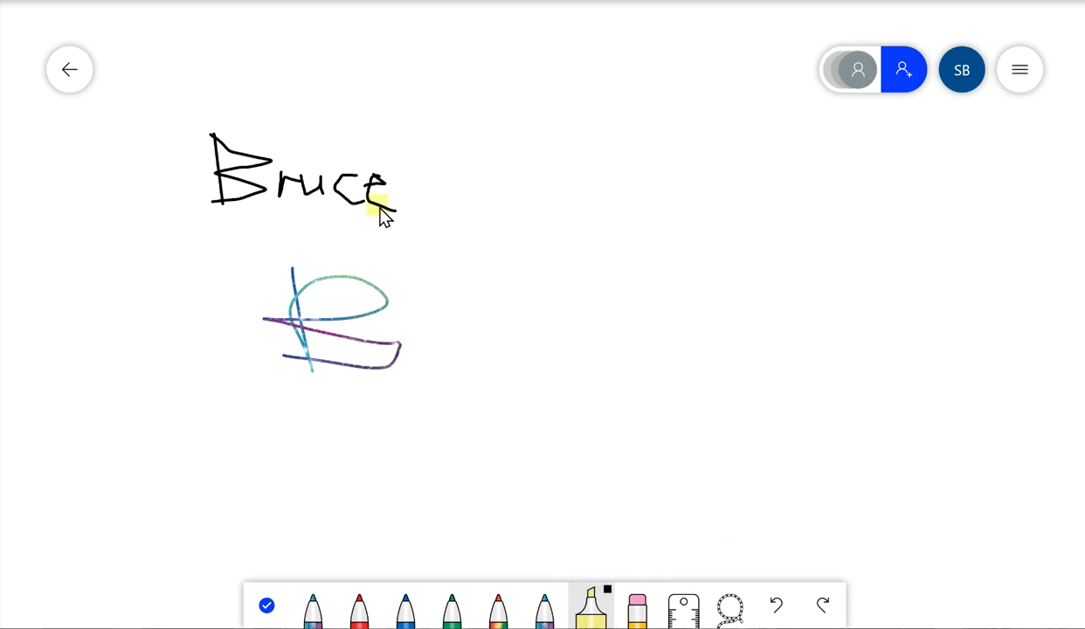
left_click_drag(421, 222, 208, 198)
mouse_move(389, 192)
left_mouse_down()
mouse_move(184, 169)
mouse_move(242, 160)
mouse_move(216, 170)
mouse_move(540, 250)
left_mouse_up()
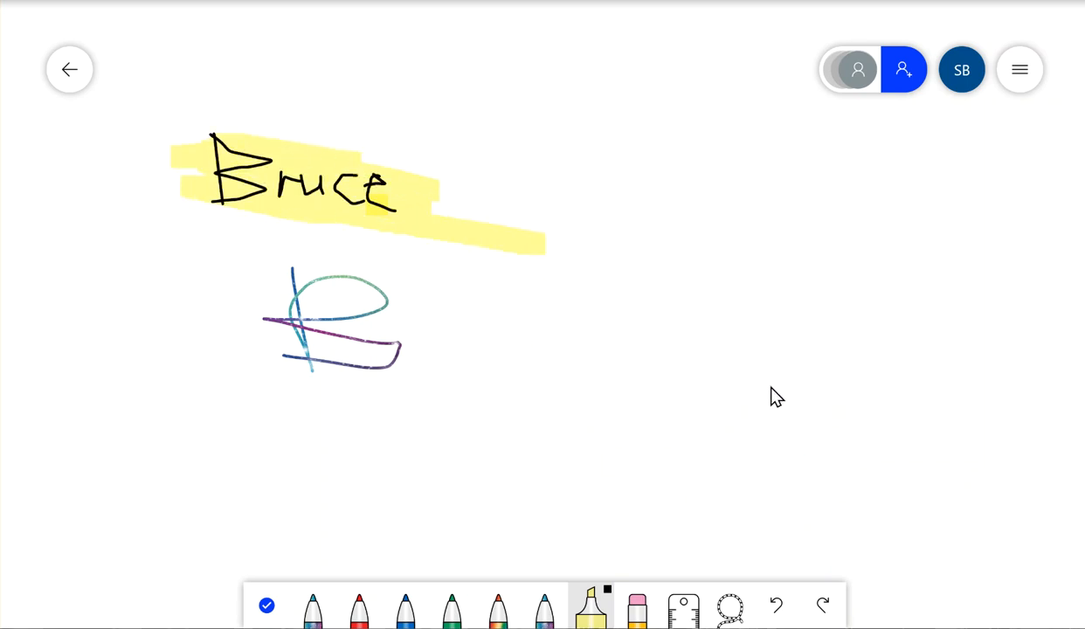
Show the ruler on the board and rotate it to a horizontal 0° angle
left_click(686, 607)
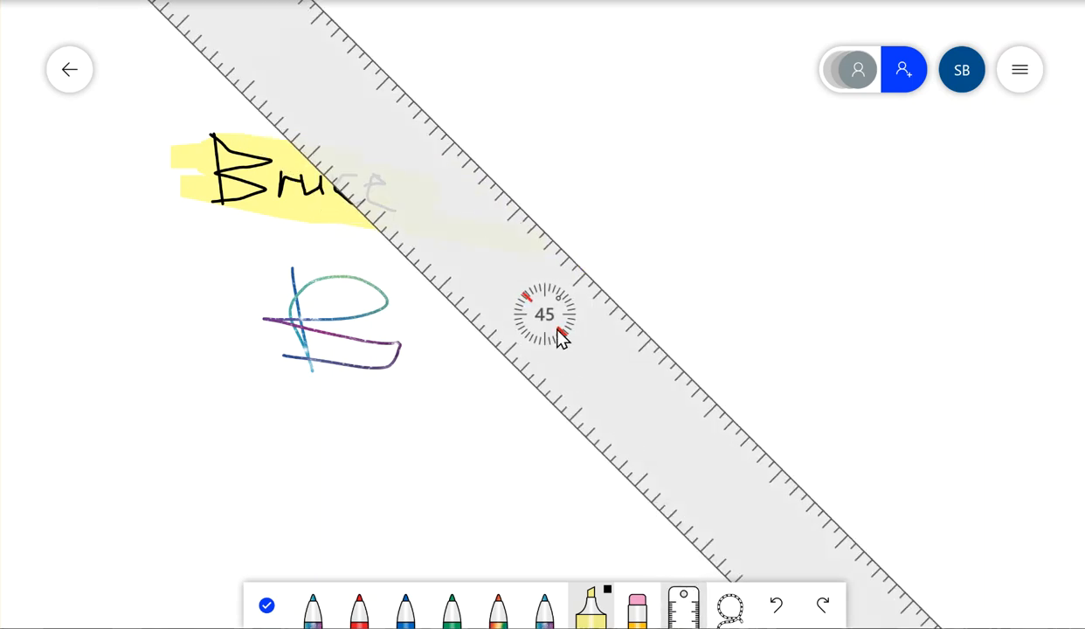
scroll(561, 339, "down", 6)
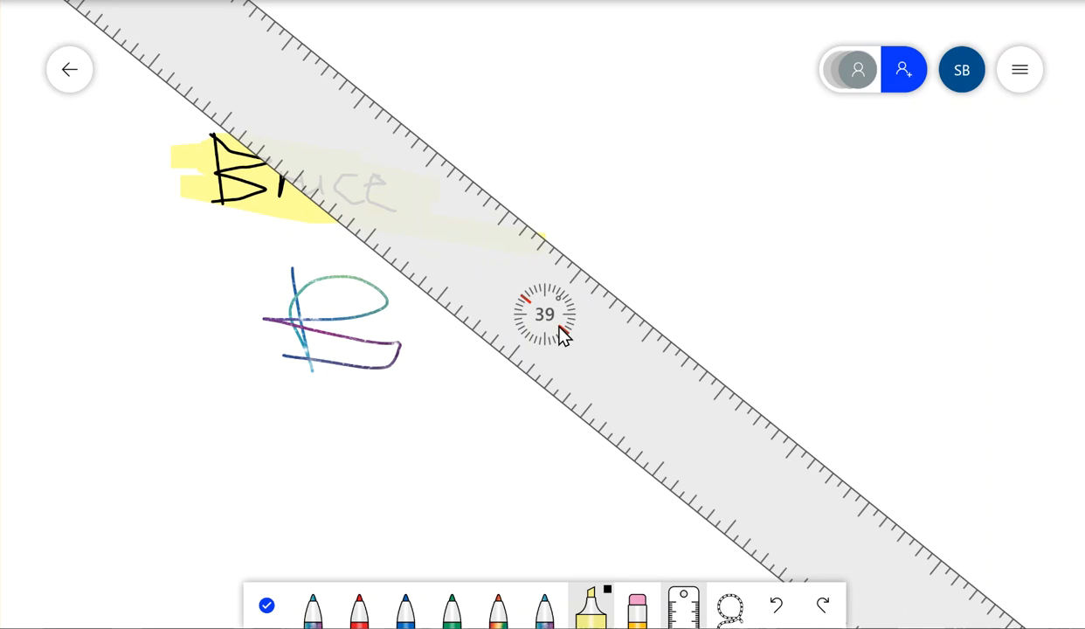
scroll(563, 336, "down", 3)
scroll(625, 285, "down", 5)
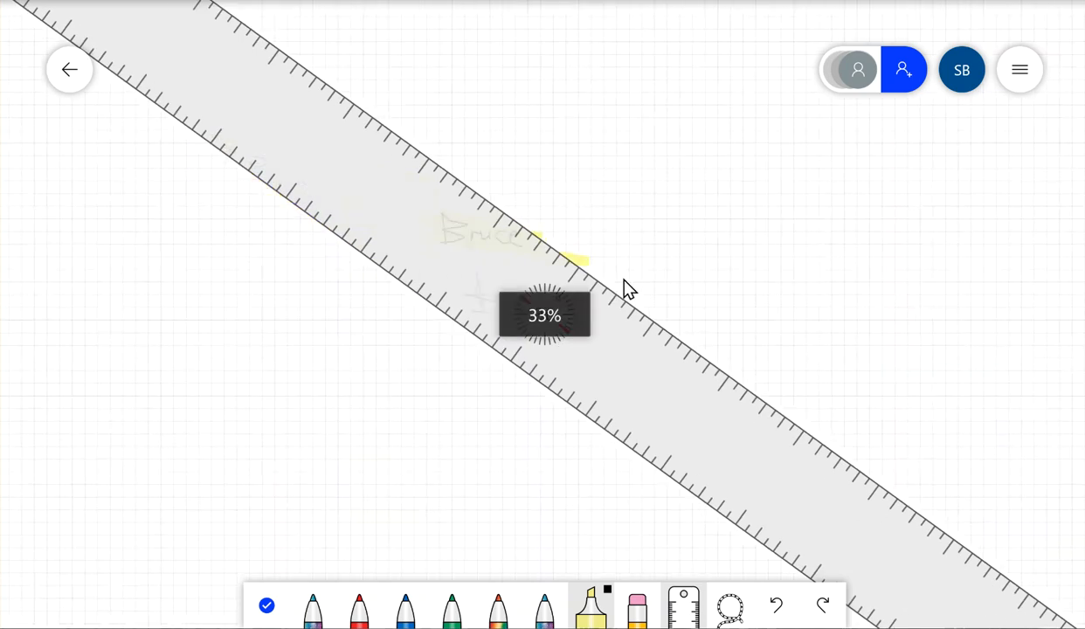
scroll(611, 323, "up", 1)
scroll(594, 332, "down", 20)
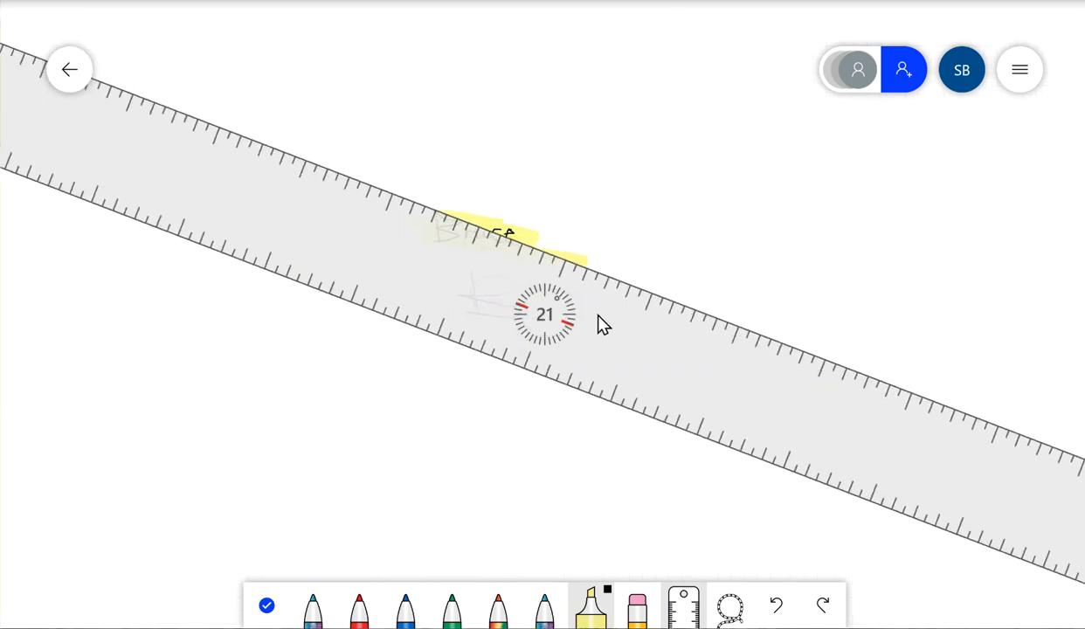
scroll(605, 323, "down", 5)
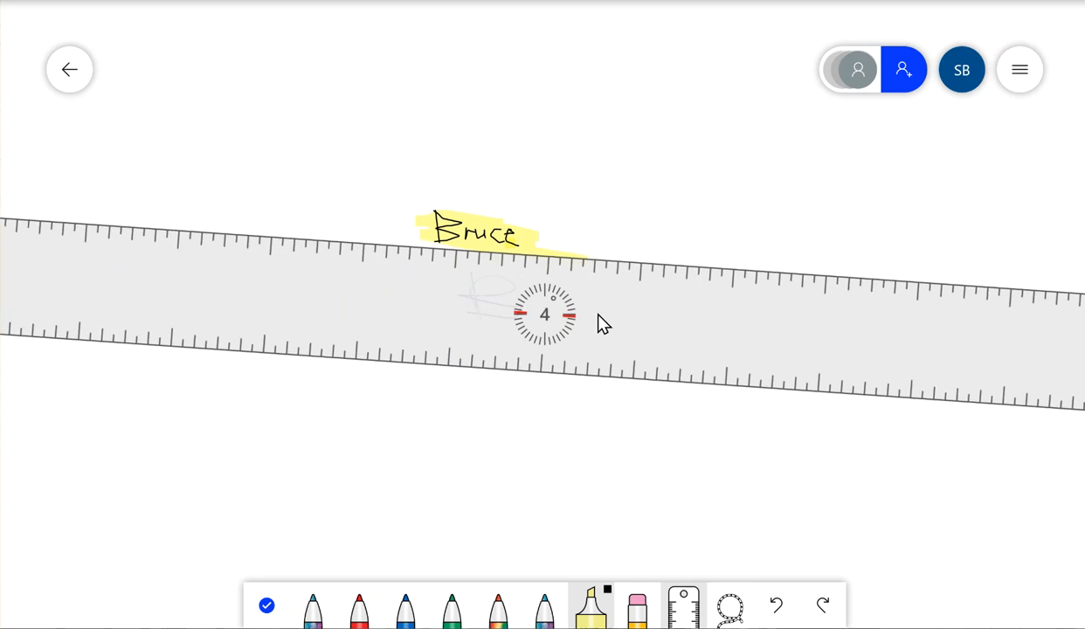
scroll(605, 322, "down", 3)
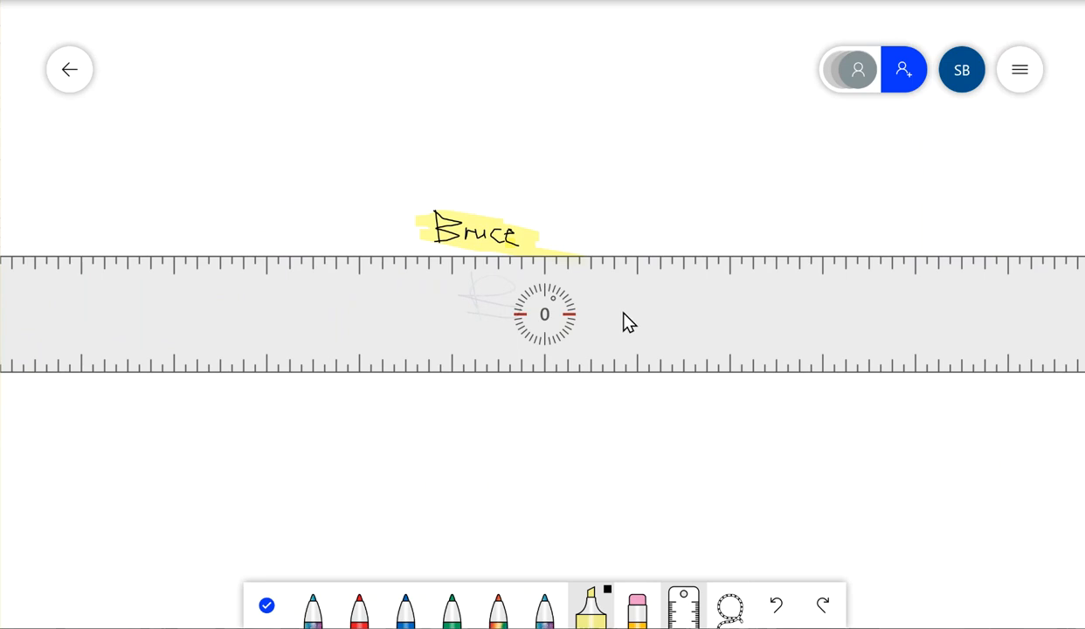
Set the pen to black at the second-thickest size, draw a straight line along the ruler's upper edge, and hide the ruler
left_click(312, 612)
left_click(313, 612)
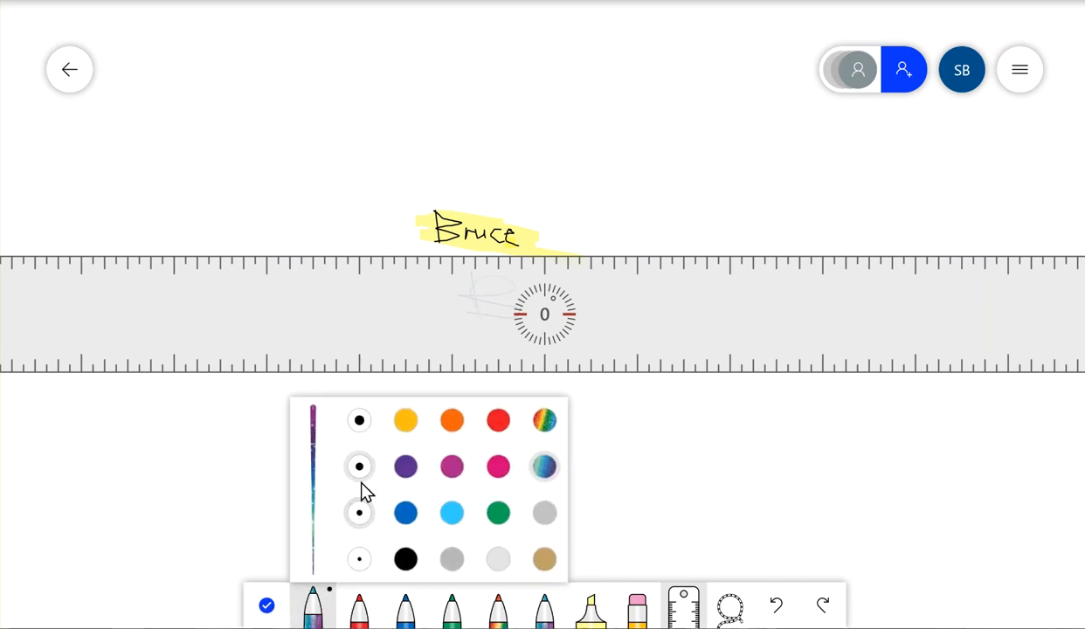
left_click(405, 559)
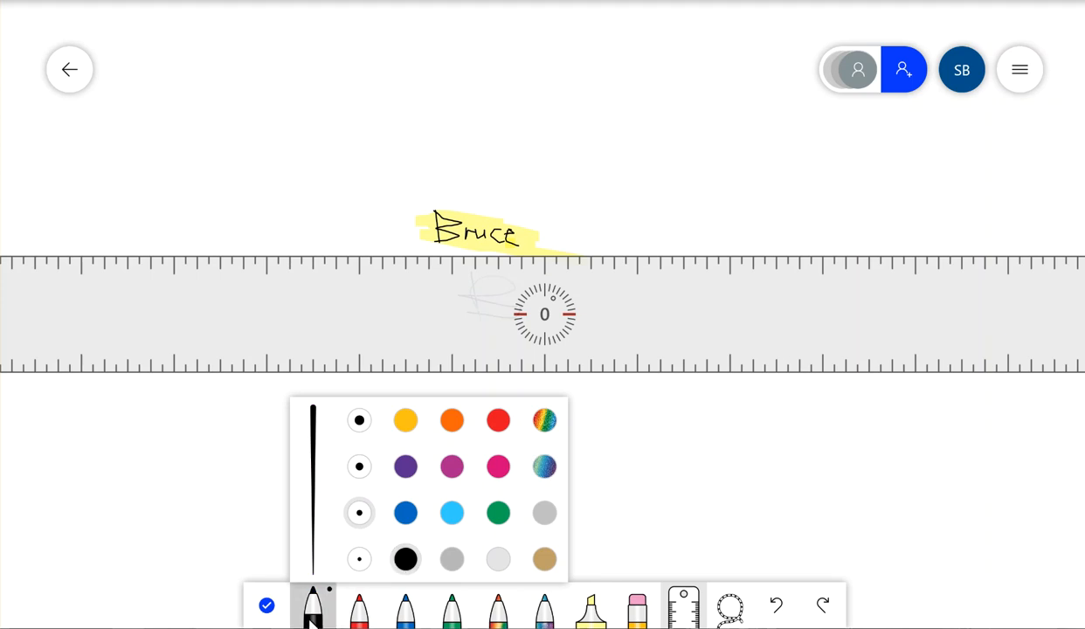
left_click(359, 466)
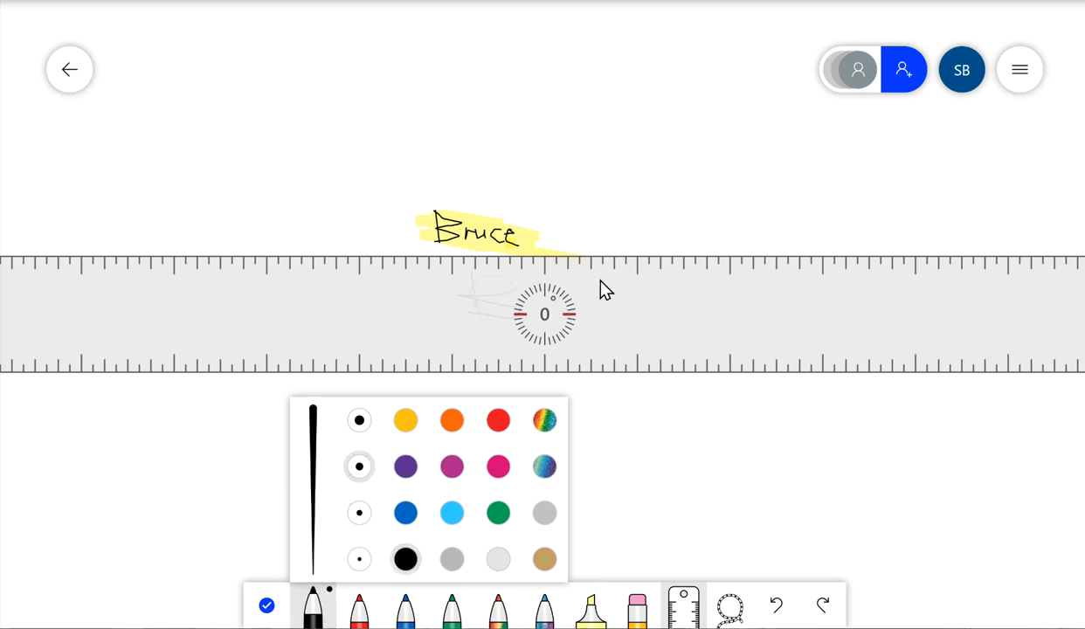
left_click_drag(580, 254, 887, 269)
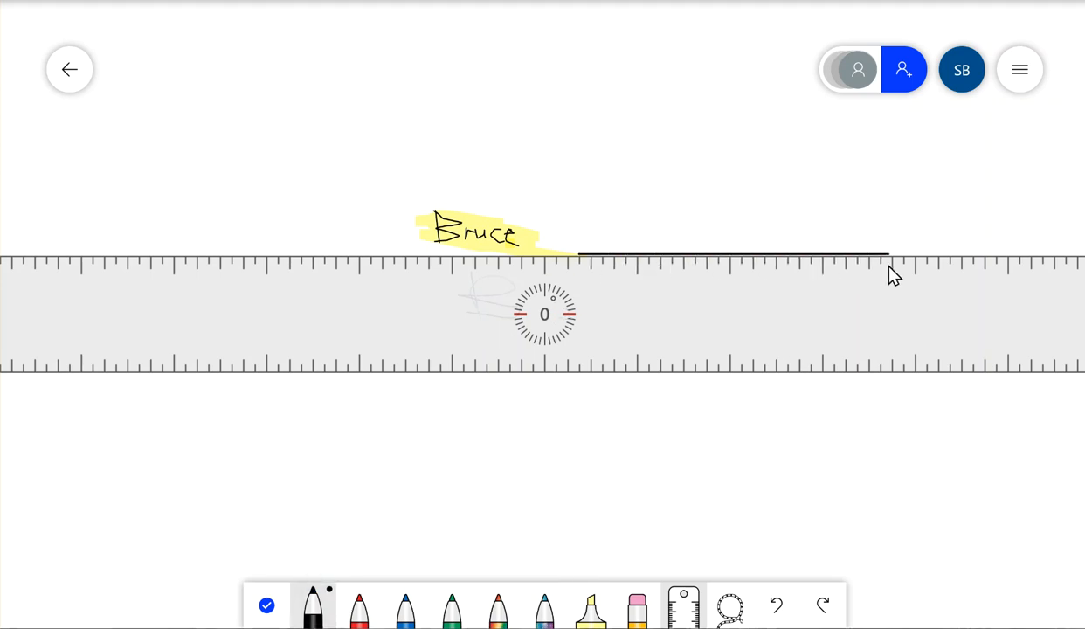
left_click(683, 611)
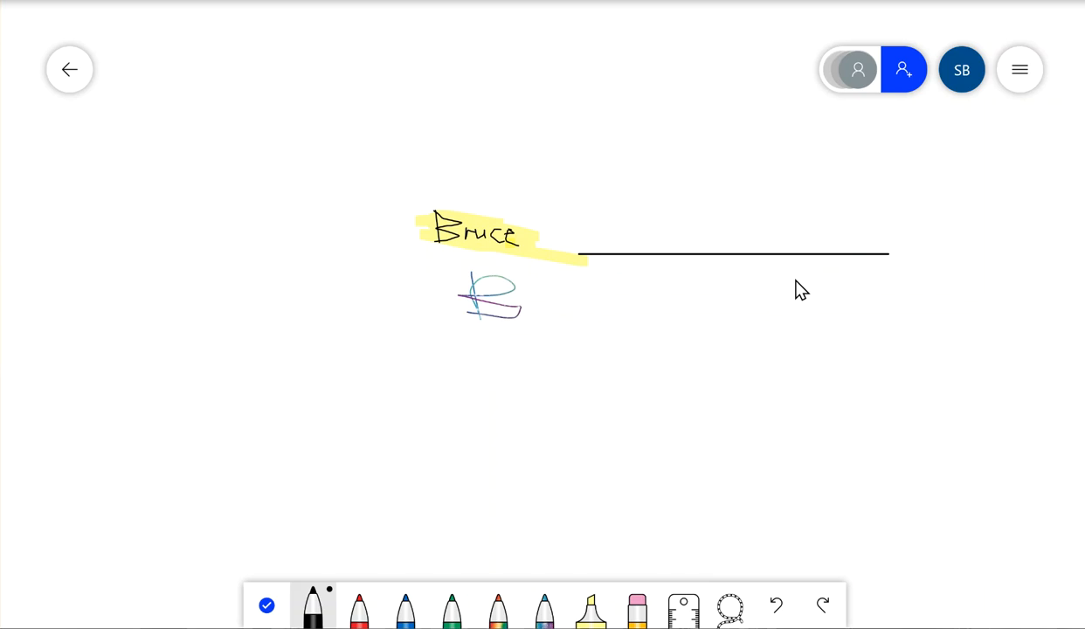
Erase a short section of the straight black line and undo that erasure
scroll(566, 315, "up", 3)
scroll(566, 315, "up", 3)
scroll(565, 315, "down", 1)
scroll(566, 313, "down", 1)
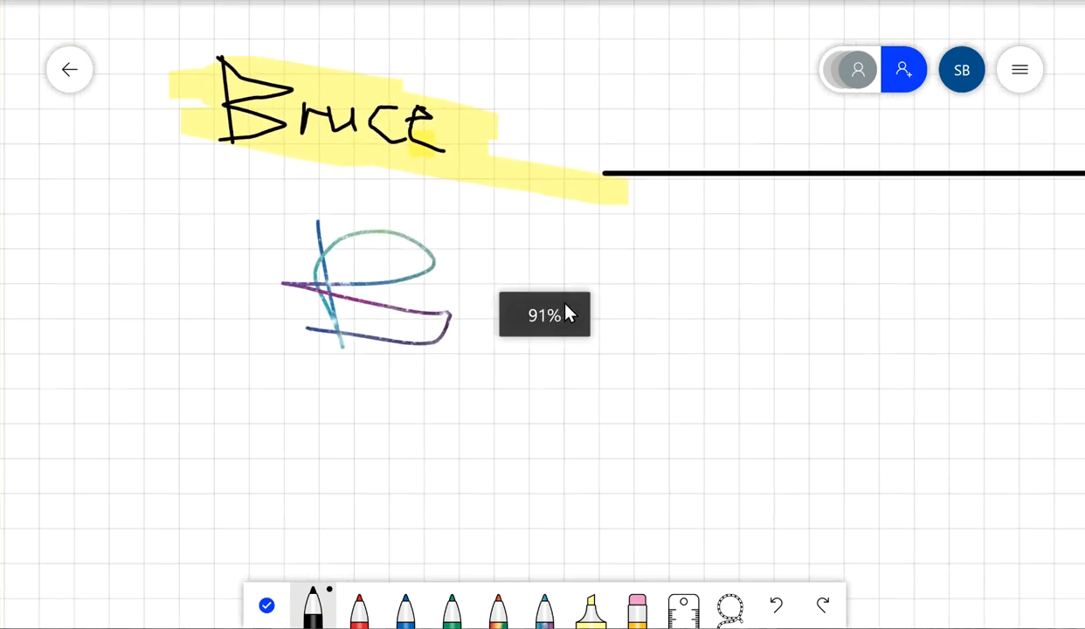
scroll(566, 313, "down", 1)
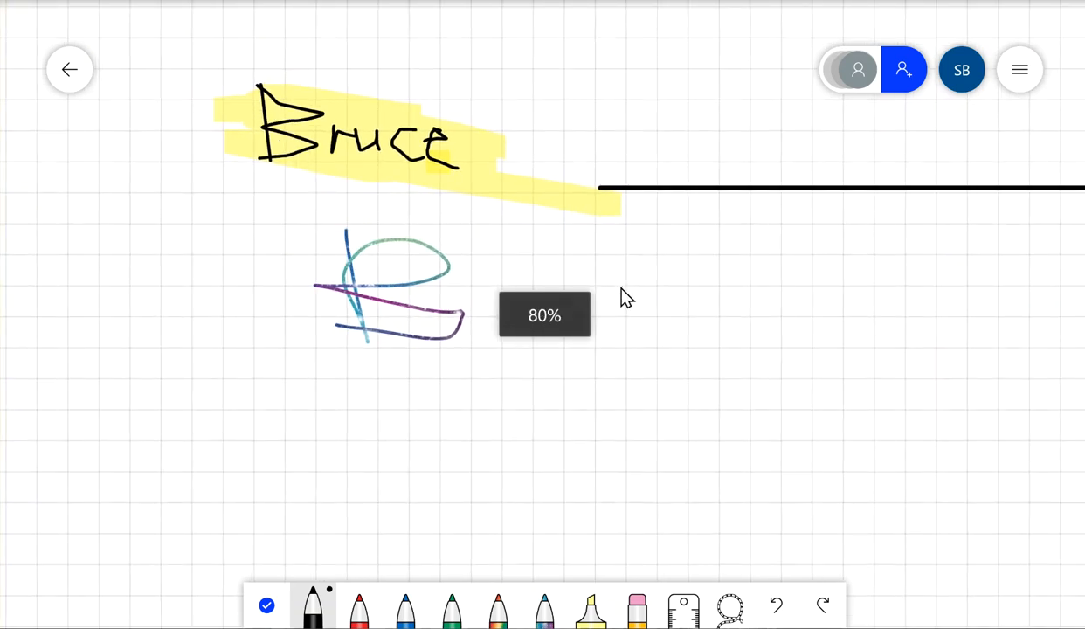
scroll(620, 297, "up", 2)
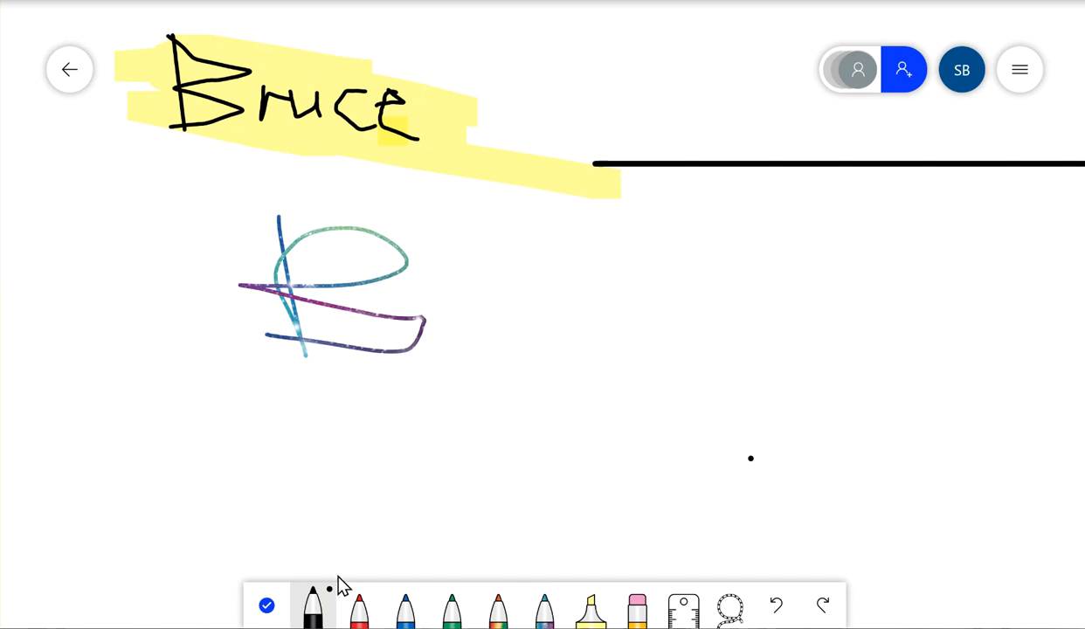
left_click(636, 609)
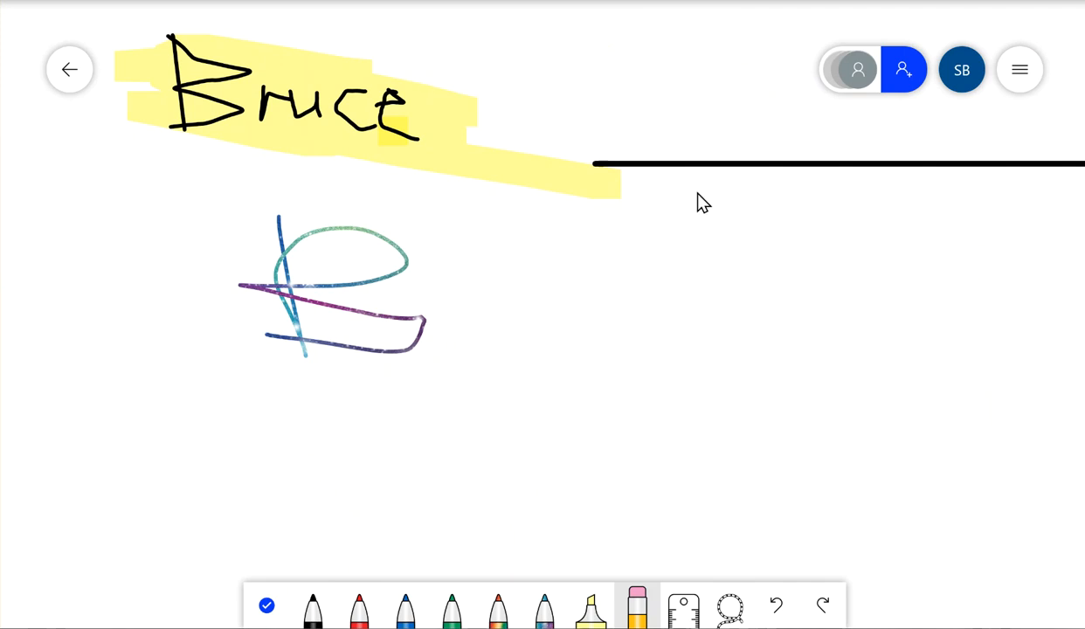
left_click(798, 163)
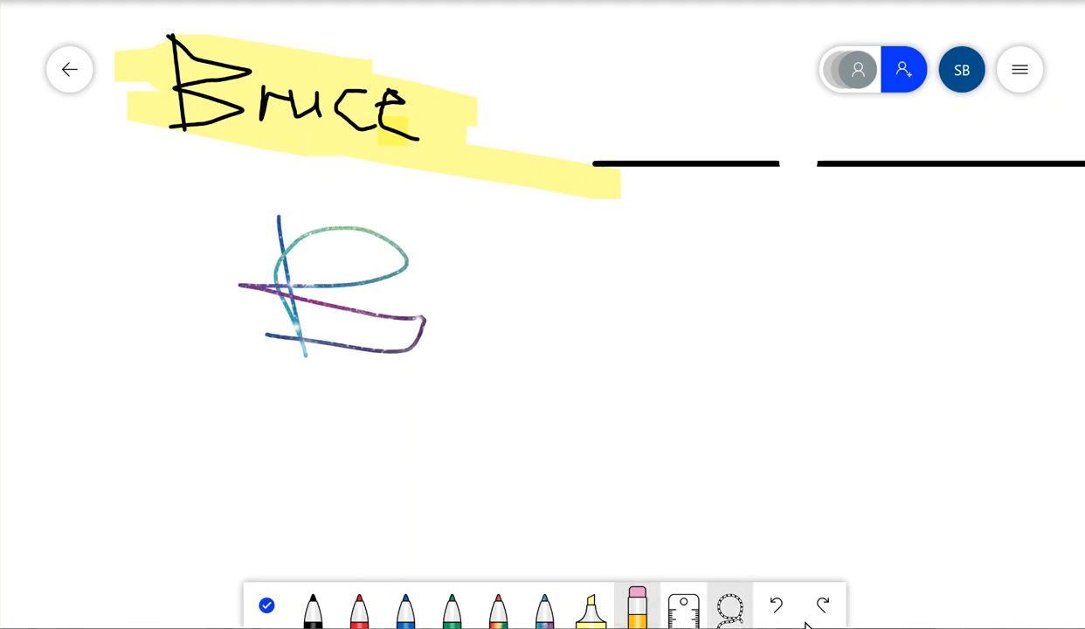
left_click(778, 610)
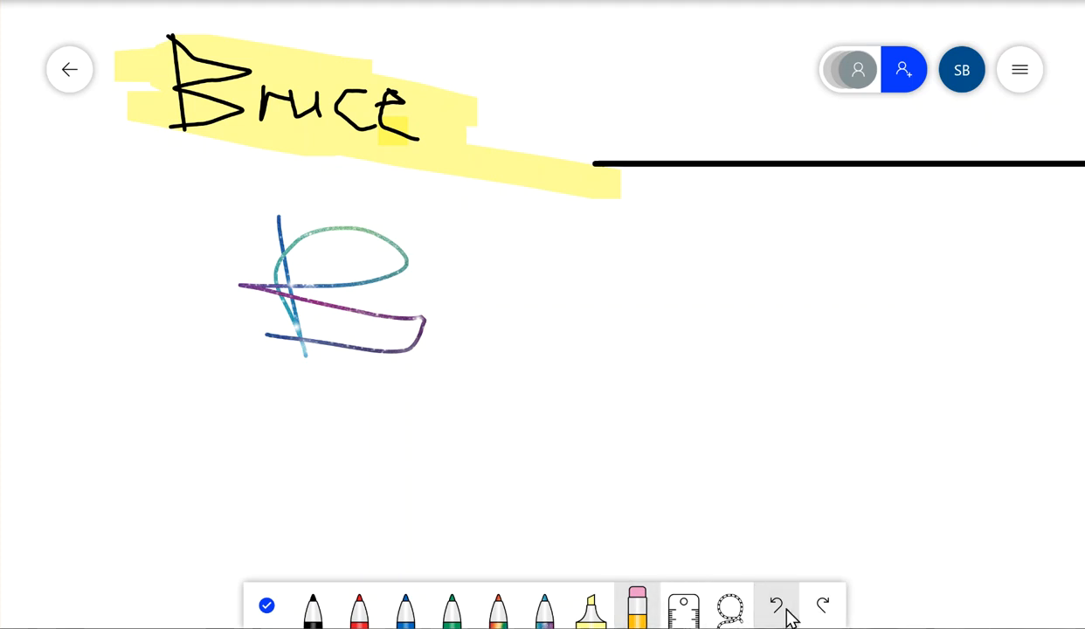
Finish inking and move the straight black line down below the galaxy-coloured letter
left_click(313, 609)
left_click(267, 612)
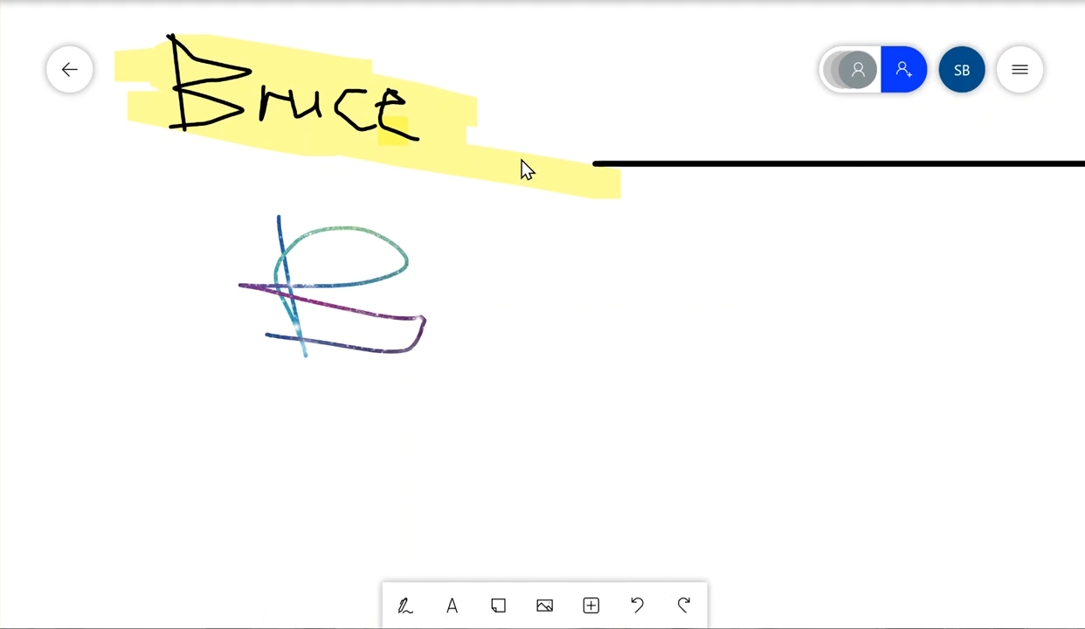
left_click(728, 171)
mouse_move(729, 171)
left_mouse_down()
mouse_move(613, 336)
mouse_move(515, 281)
mouse_move(384, 294)
mouse_move(133, 445)
mouse_move(298, 448)
mouse_move(262, 461)
left_mouse_up()
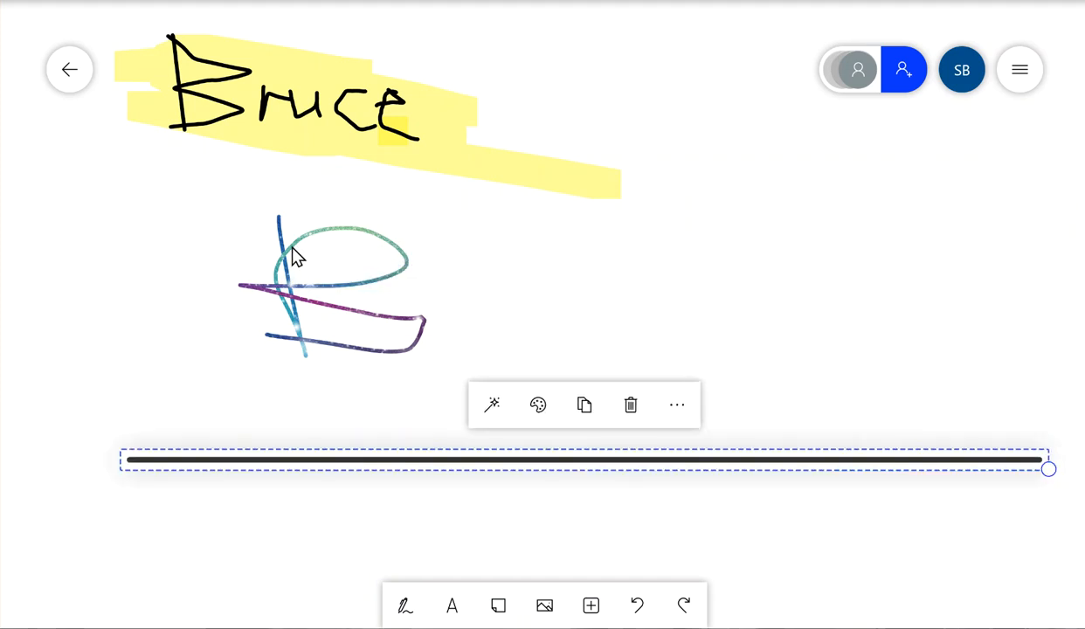
Move the galaxy-coloured letter to the area right of the highlighted name, rotate it clockwise, and deselect it
left_click(295, 255)
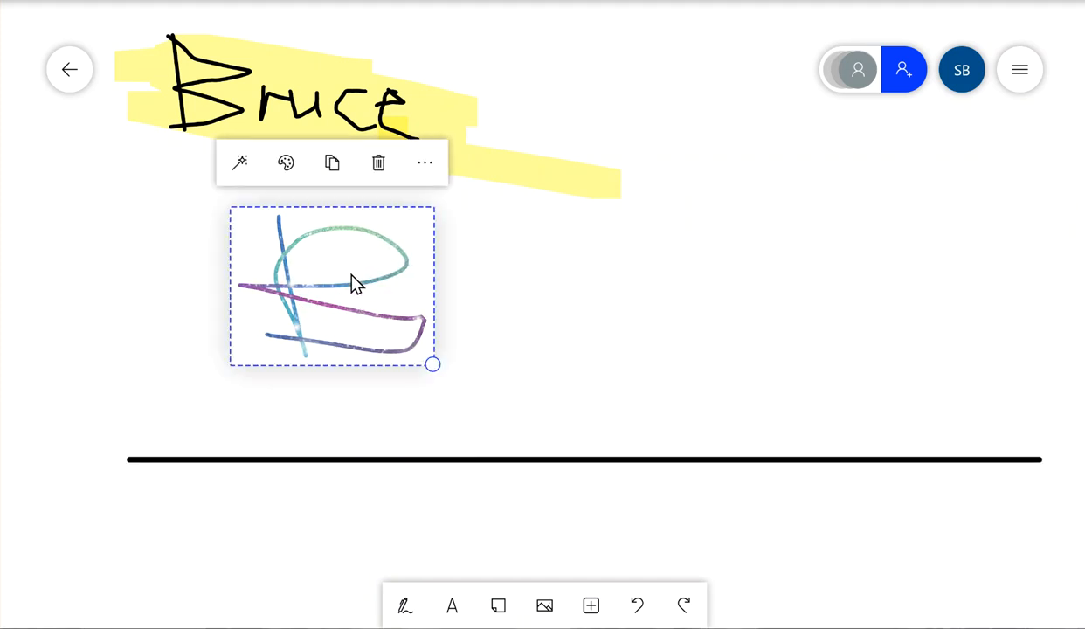
mouse_move(351, 276)
left_mouse_down()
mouse_move(438, 317)
mouse_move(821, 323)
mouse_move(860, 281)
mouse_move(844, 284)
left_mouse_up()
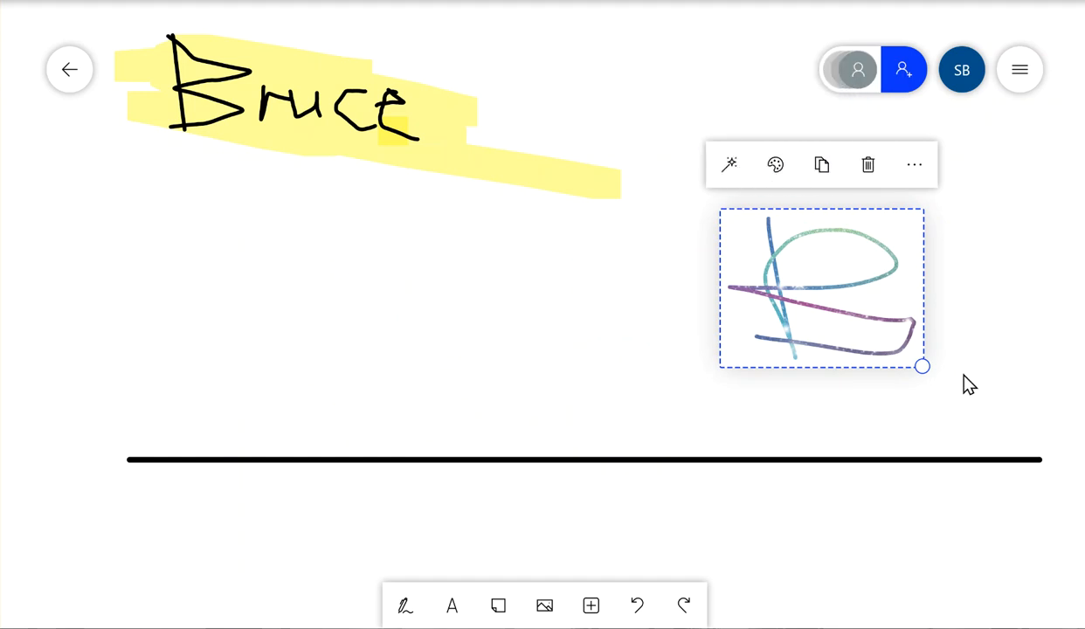
mouse_move(924, 371)
left_mouse_down()
mouse_move(769, 385)
mouse_move(849, 408)
left_mouse_up()
left_click(556, 330)
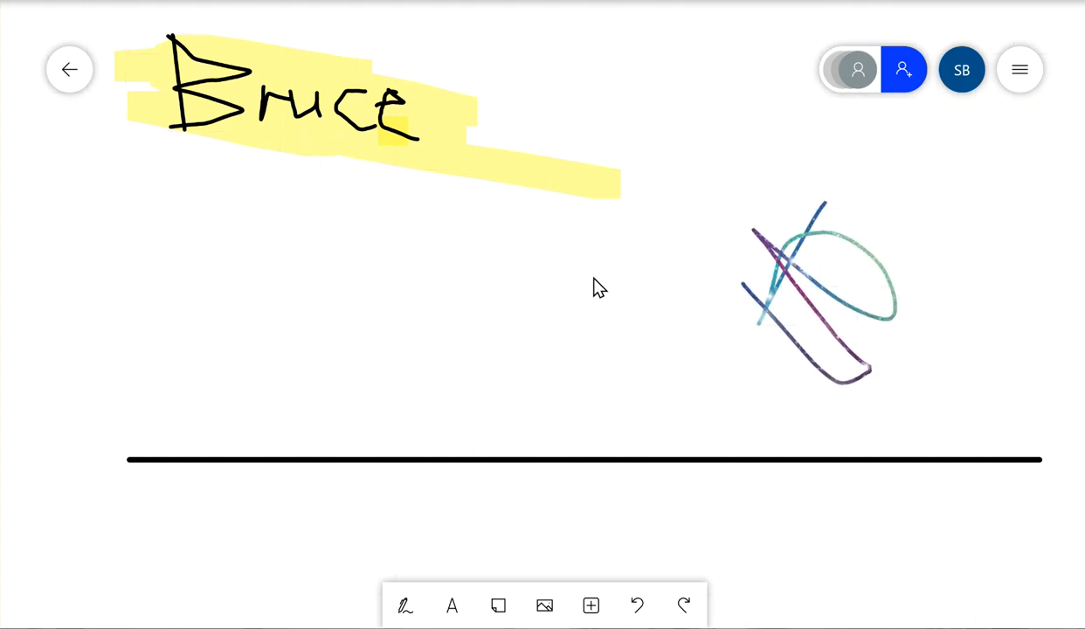
Add a text box reading 0000 above the black line, beside the galaxy-coloured letter
left_click(409, 611)
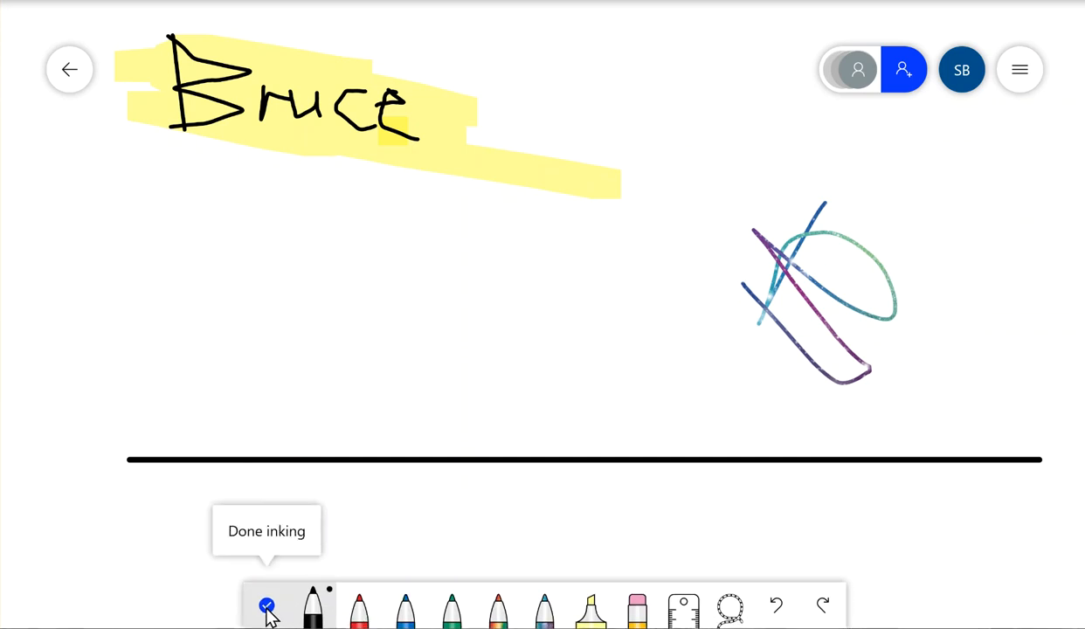
left_click(268, 612)
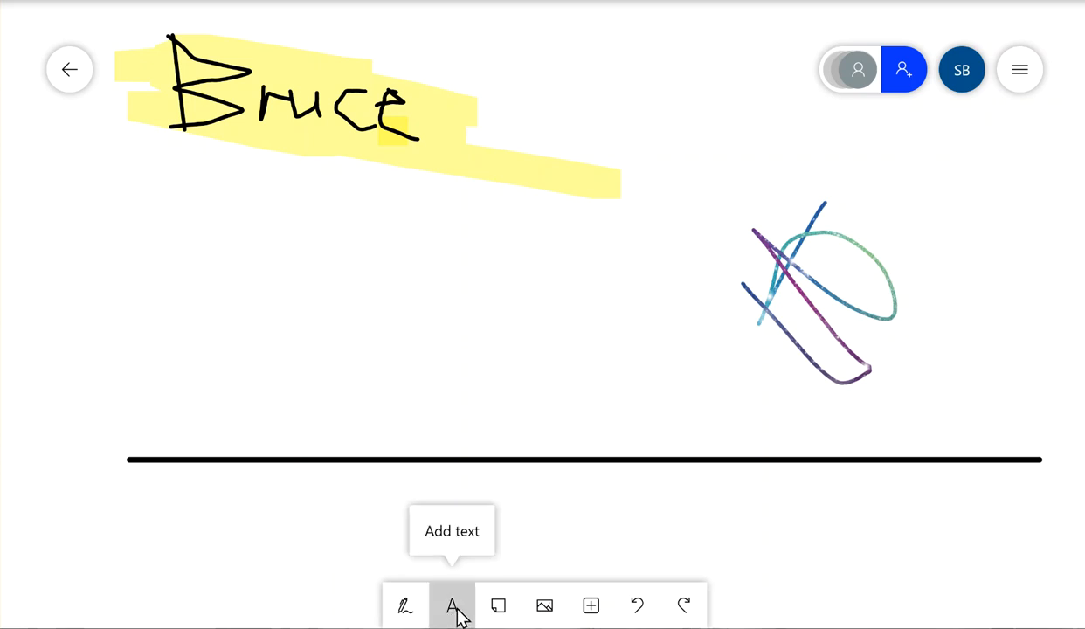
left_click(453, 606)
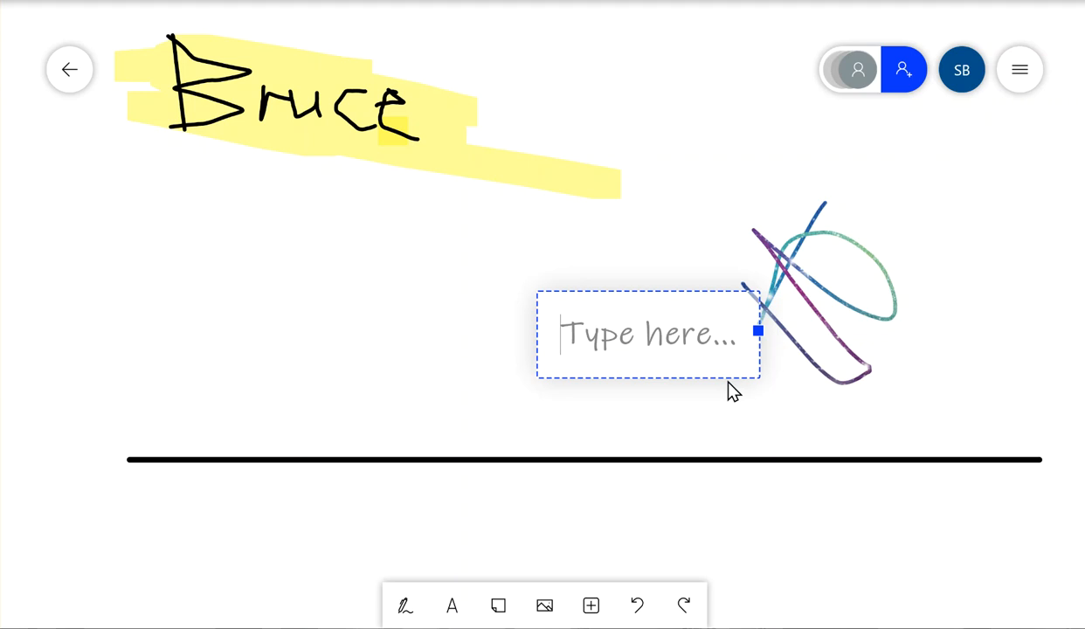
type("0000")
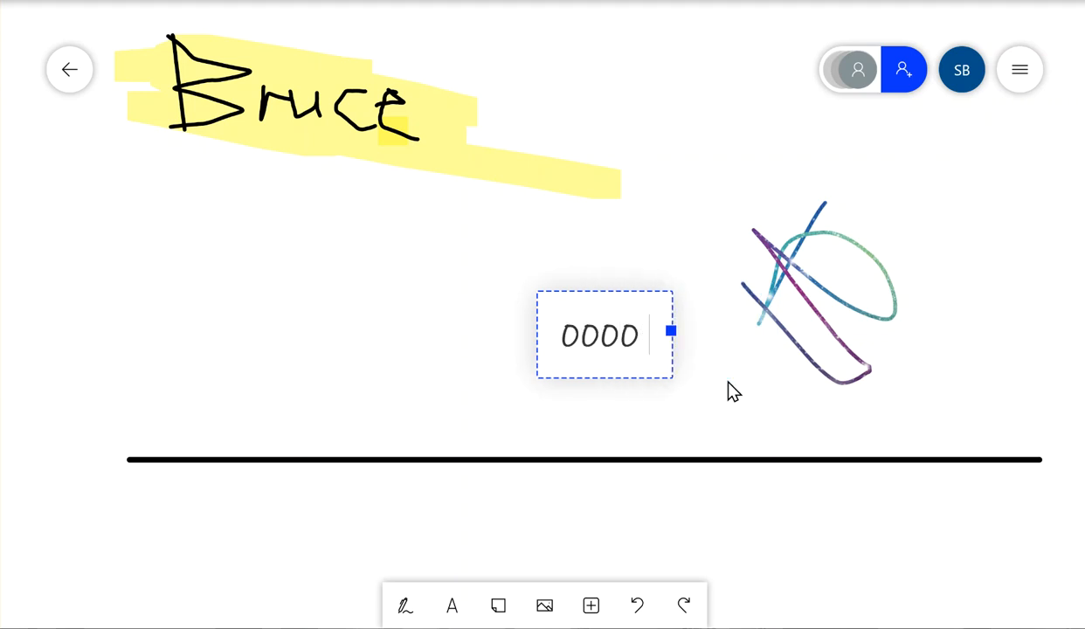
type(" 1")
key("Return")
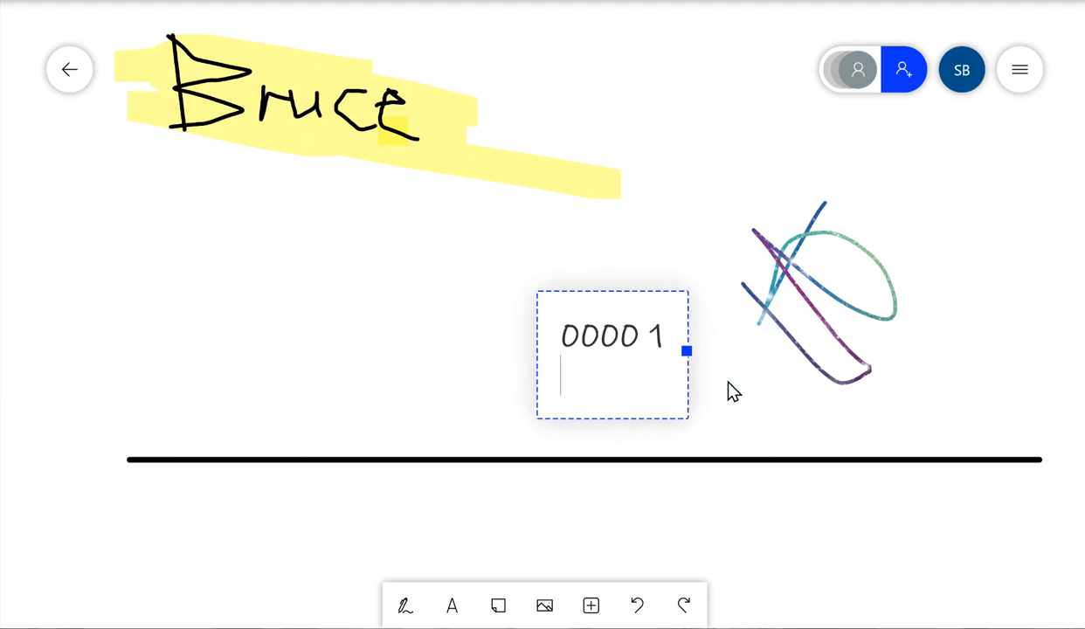
key("BackSpace")
key("BackSpace")
key("BackSpace")
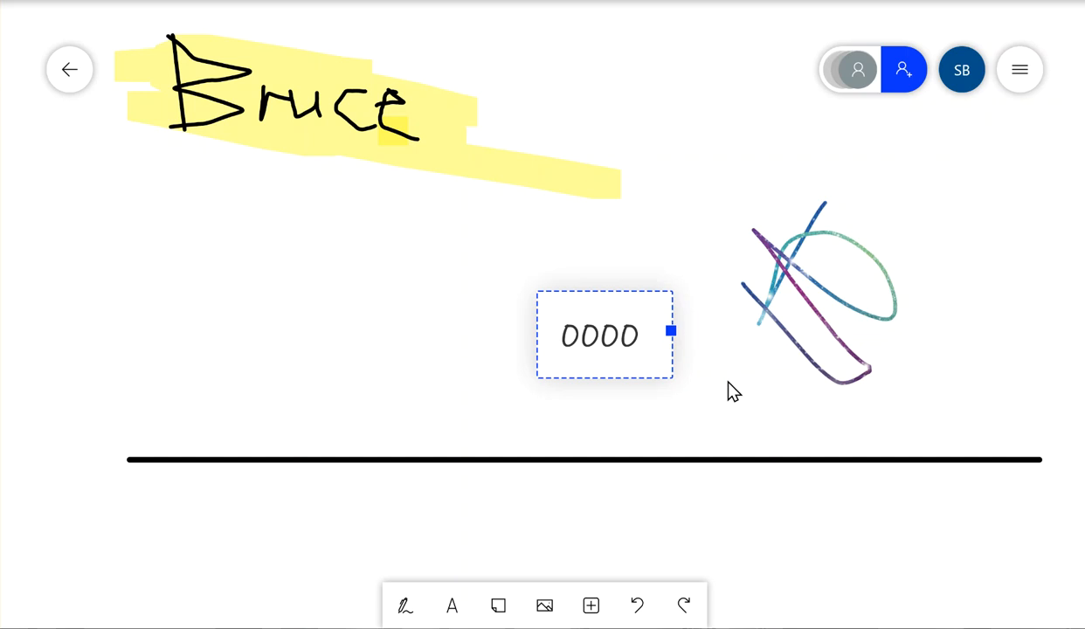
Complete the text box so its three lines read 0000 0, 0001 1 and 0010 2, and finish editing it
type("0")
key("Return")
type("0000")
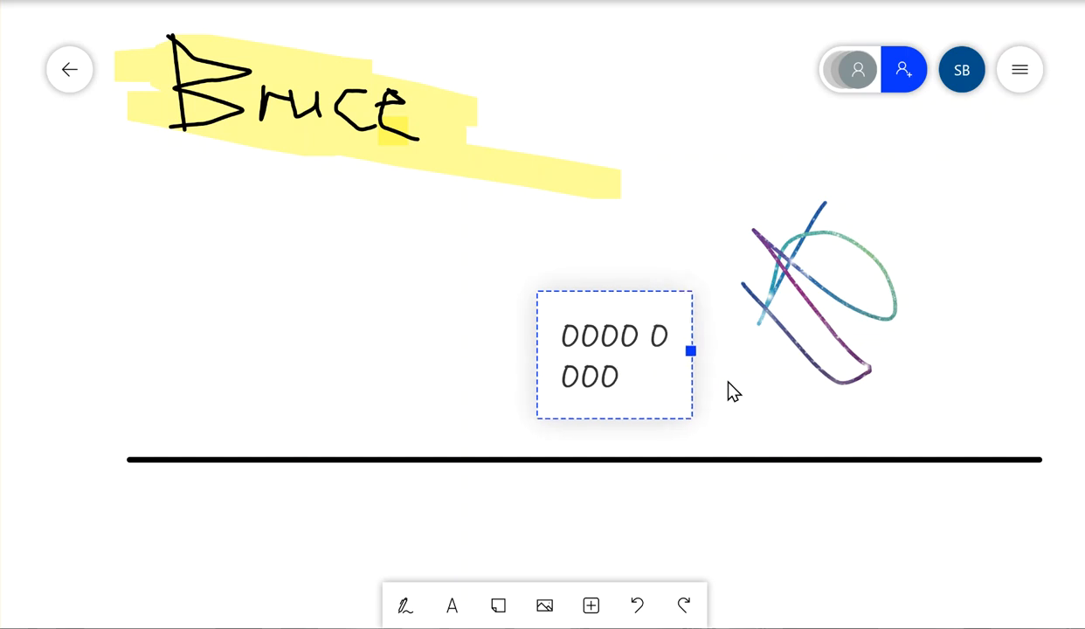
type("1 1")
key("Return")
type("00")
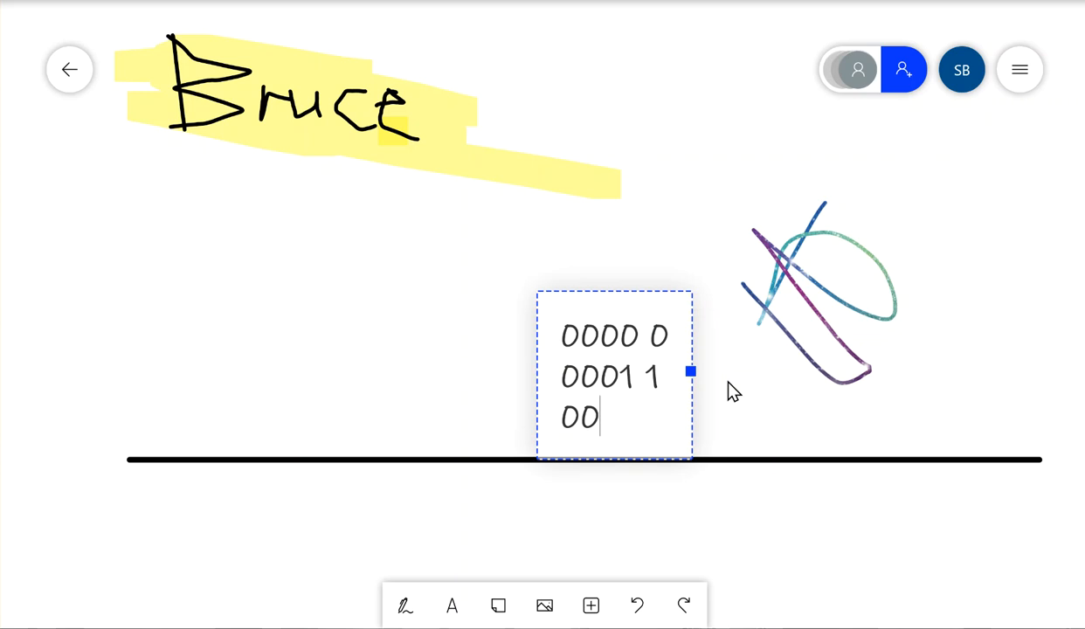
type("10")
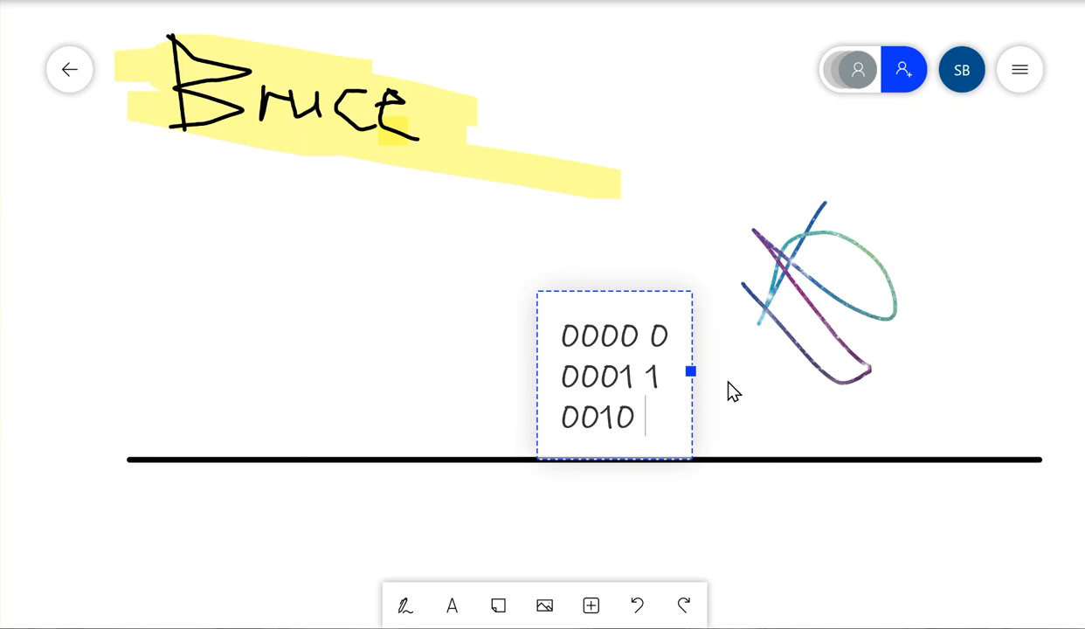
type(" 2")
left_click(772, 446)
Move the three-line text box to just below the start of the highlighted name and deselect it
left_click(640, 414)
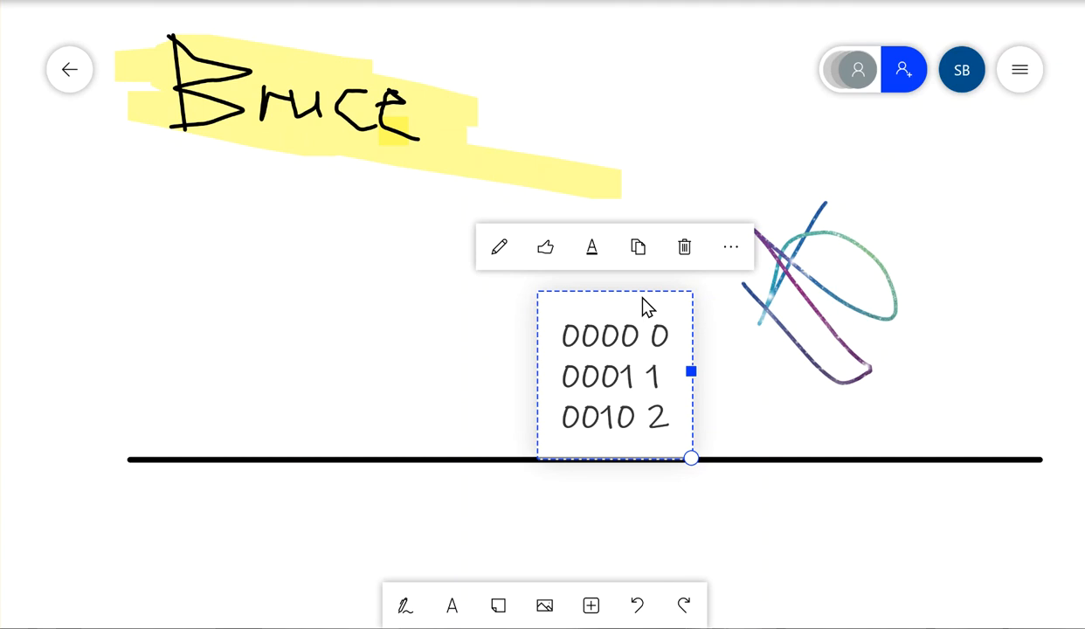
left_click_drag(645, 302, 197, 234)
left_click(540, 340)
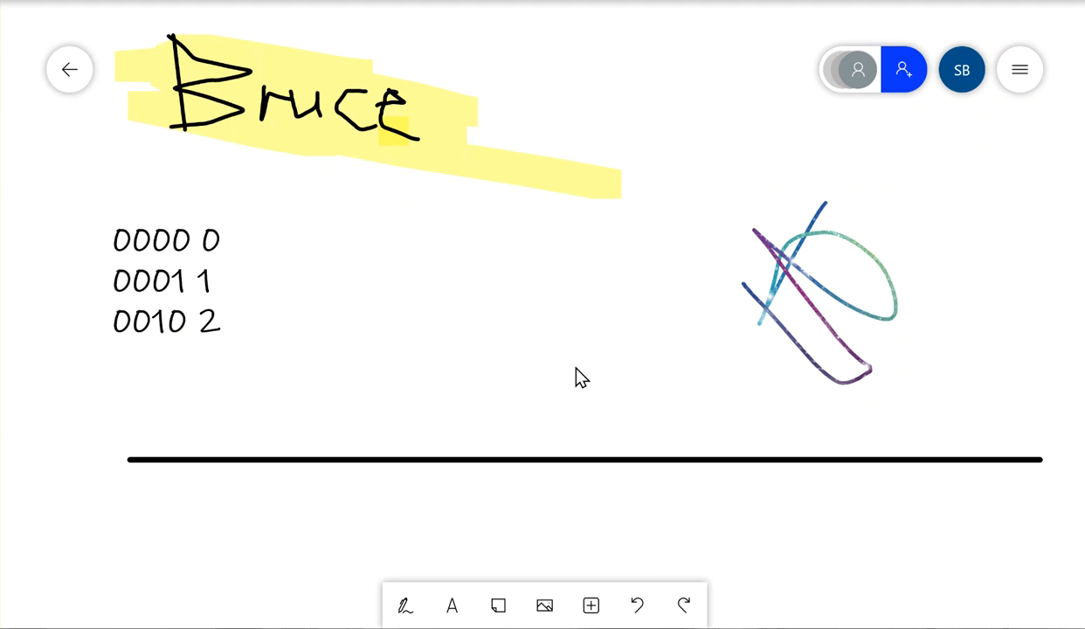
scroll(577, 369, "down", 3)
scroll(578, 371, "up", 3)
scroll(578, 363, "down", 2)
scroll(582, 360, "up", 2)
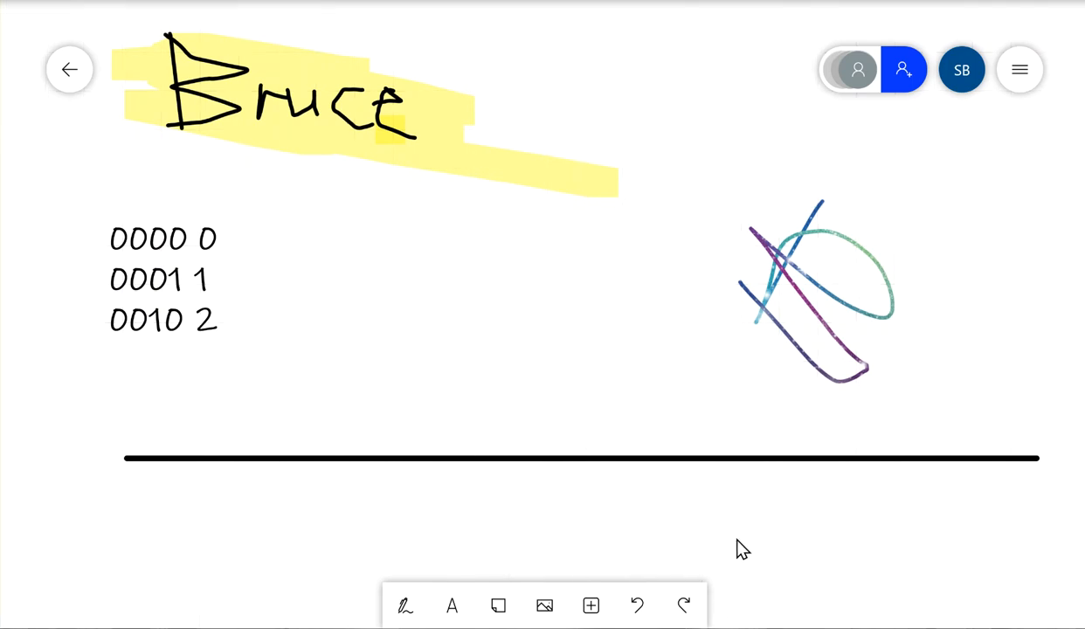
Delete the straight black line
left_click(686, 459)
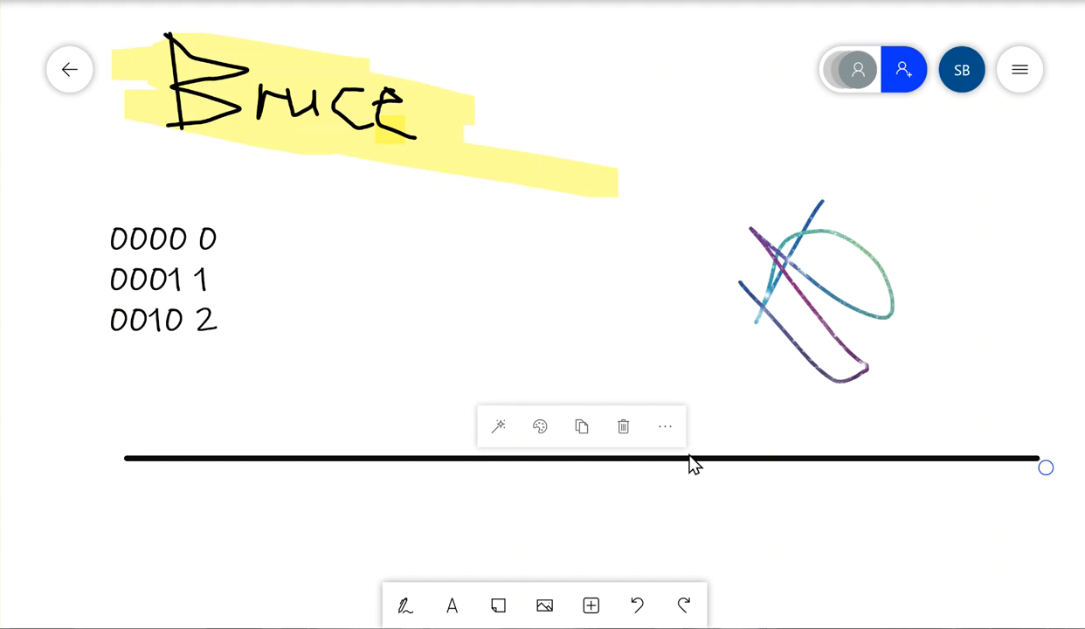
left_click(630, 405)
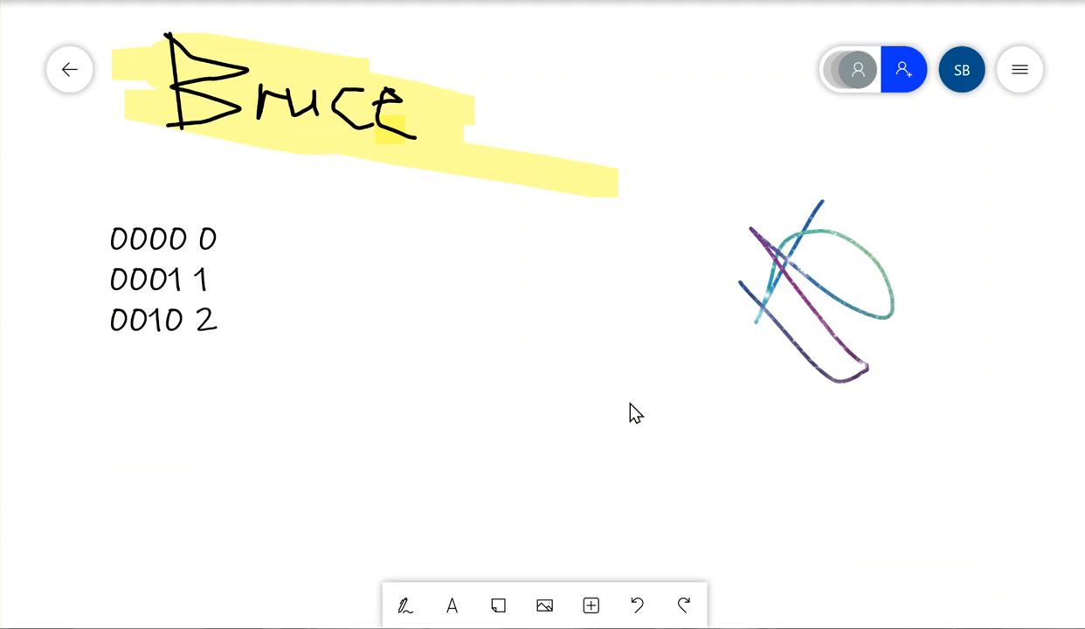
Insert the library image 3 Variable Truth Table from the Whiteboard Pictures folder
left_click(546, 613)
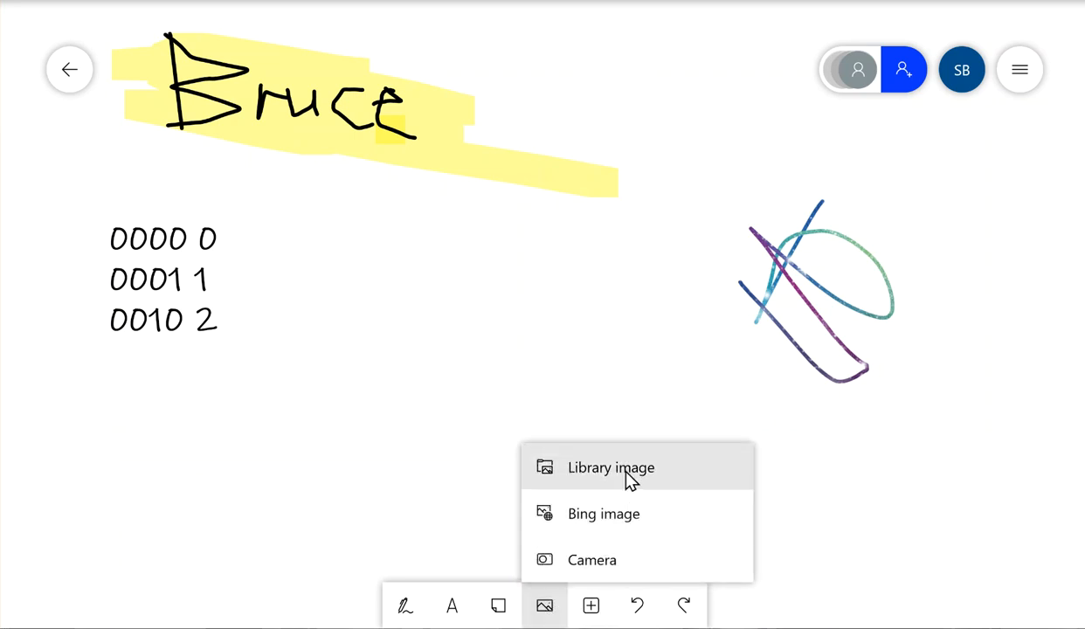
left_click(625, 472)
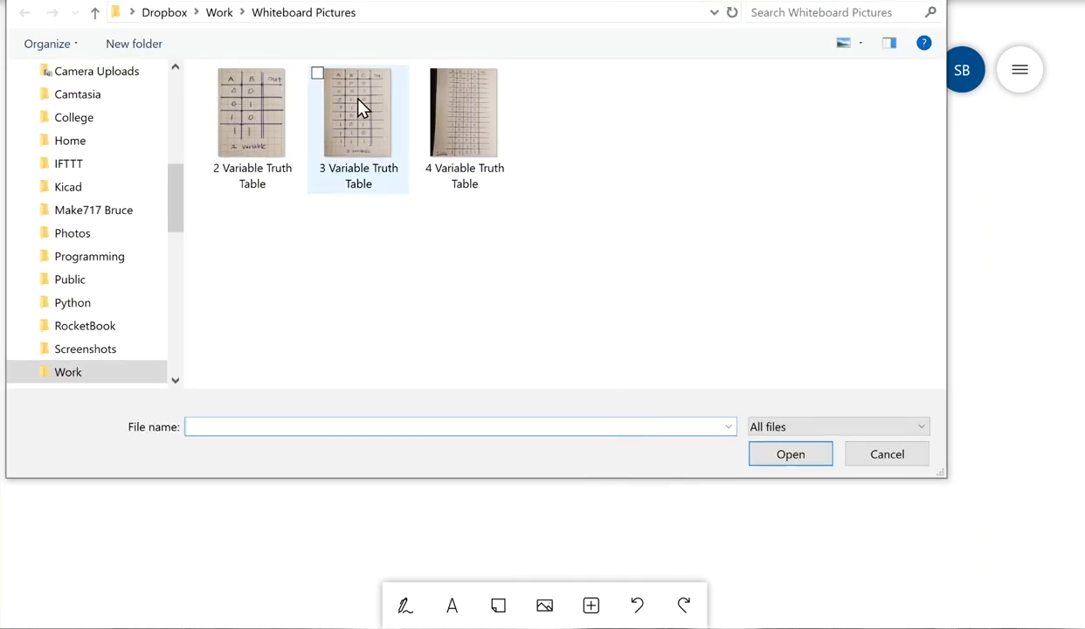
left_click(358, 100)
left_click(805, 455)
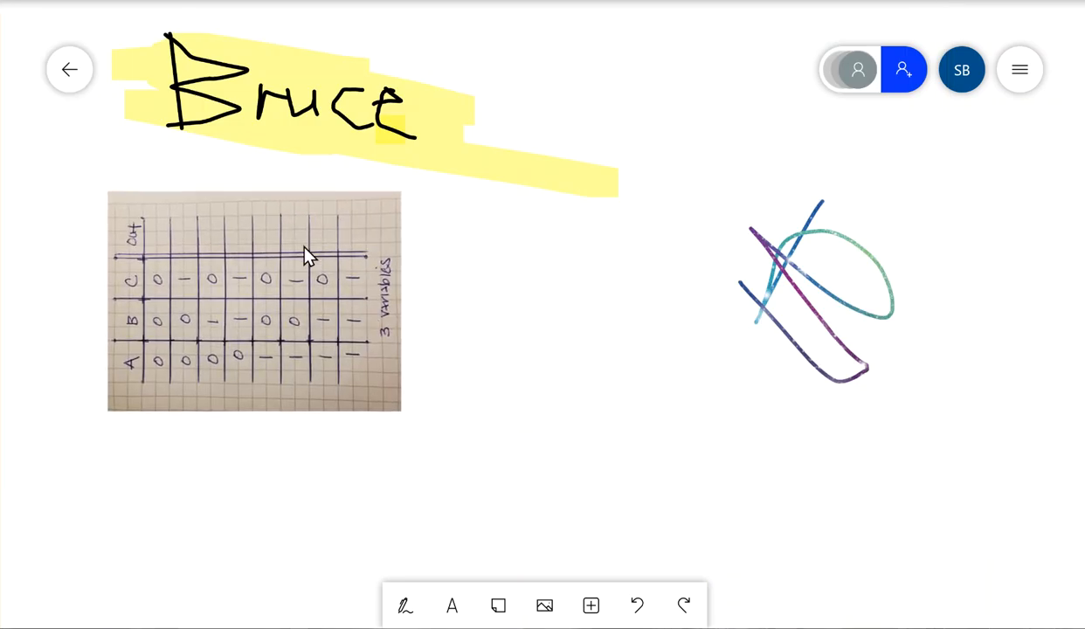
Move the truth table image between the text and the galaxy-coloured letter, rotate it clockwise to upright, and deselect it
left_click(304, 254)
left_click_drag(332, 332, 570, 349)
left_click_drag(648, 450, 351, 490)
left_click(803, 485)
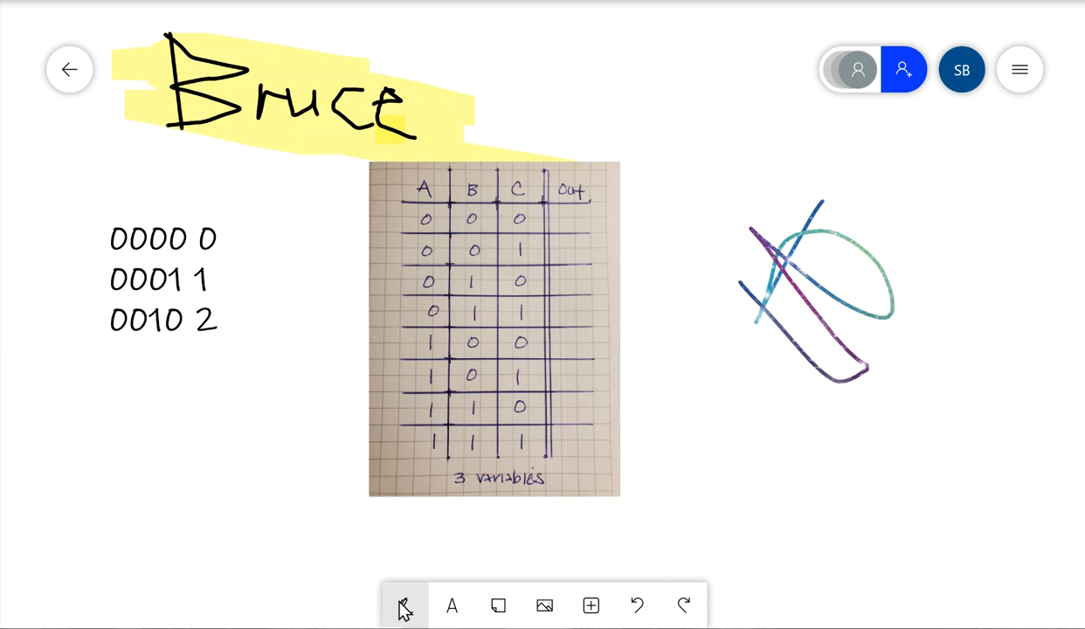
Handwrite alternating 1s and 0s down the truth table's Out column with the black pen, using a thinner tip from the fifth row
left_click(404, 608)
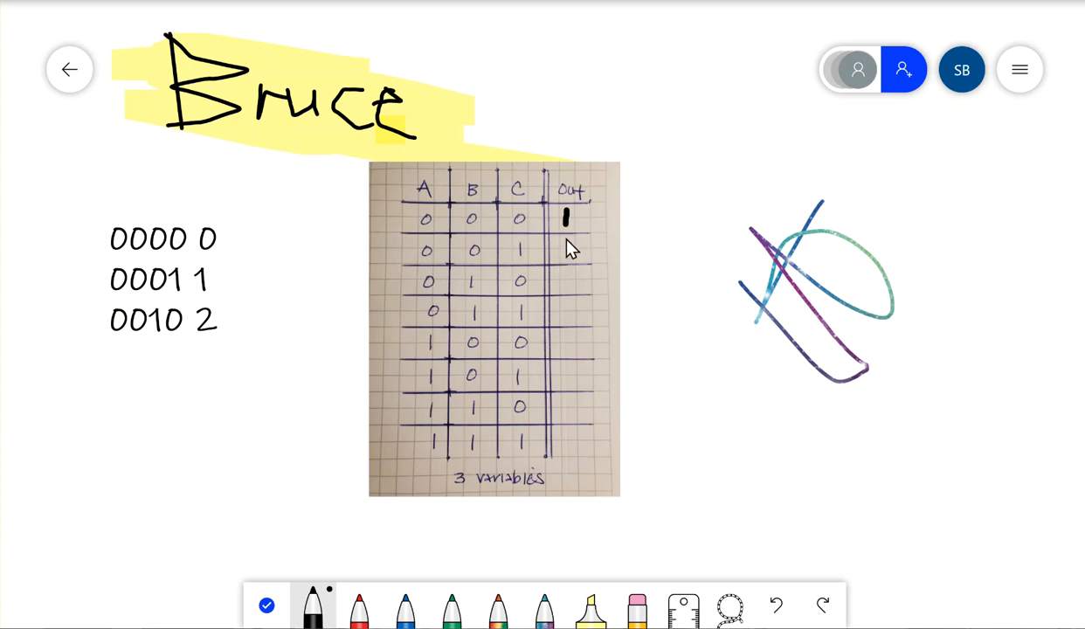
left_click_drag(579, 246, 567, 237)
left_click(312, 605)
left_click(359, 512)
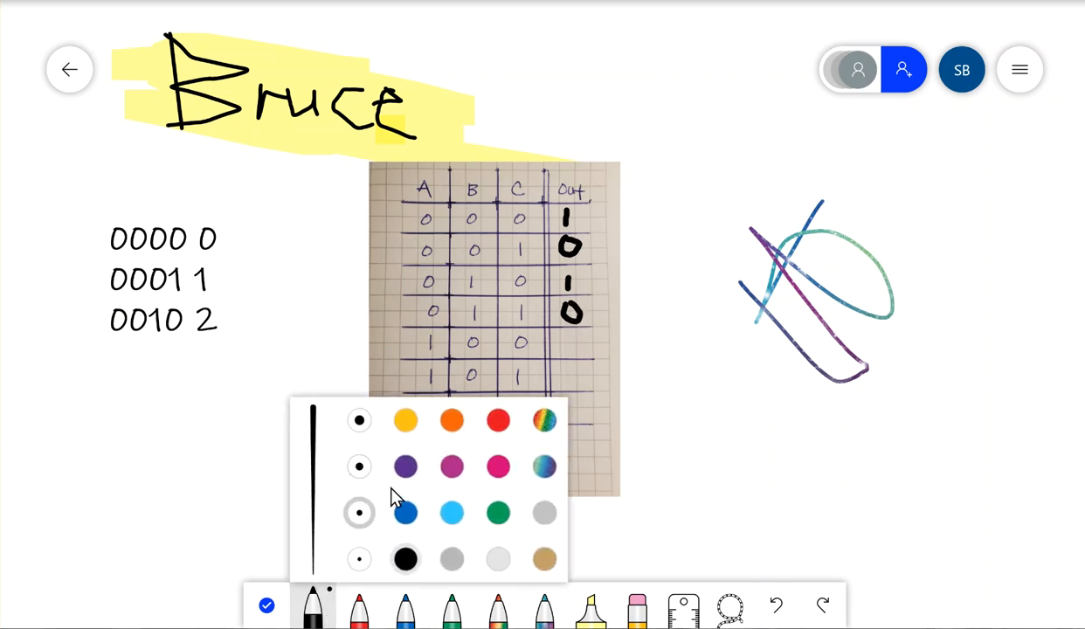
left_click(735, 420)
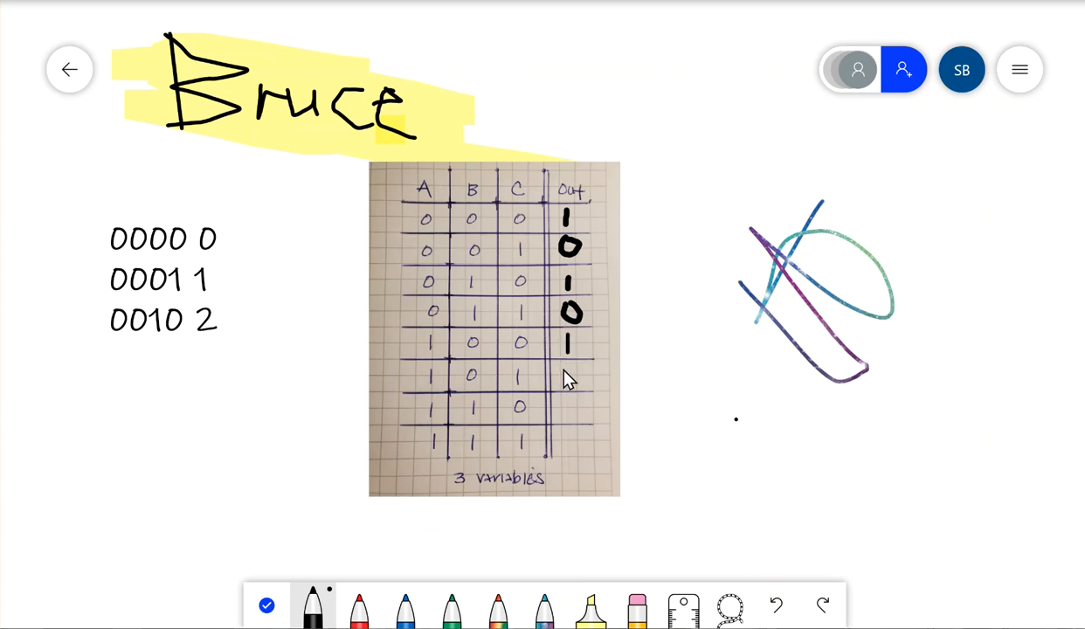
mouse_move(564, 368)
left_mouse_down()
mouse_move(578, 371)
mouse_move(570, 419)
left_mouse_up()
left_click_drag(608, 458, 563, 434)
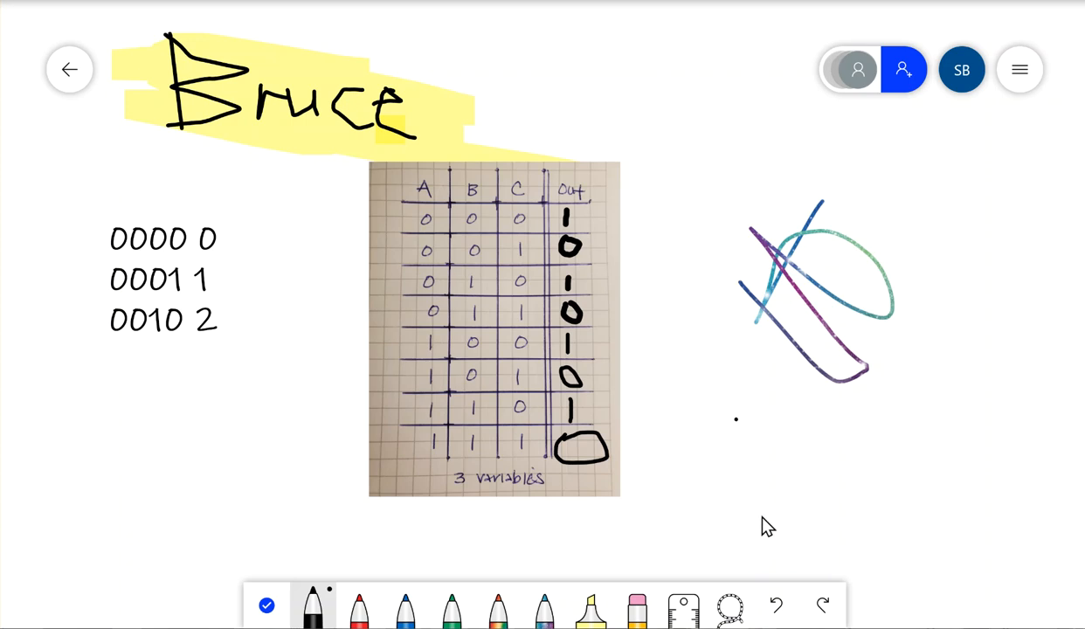
Erase all the handwritten digits from the truth table's Out column and finish inking
left_click(636, 604)
mouse_move(562, 481)
left_mouse_down()
mouse_move(561, 459)
mouse_move(593, 442)
mouse_move(572, 455)
left_mouse_up()
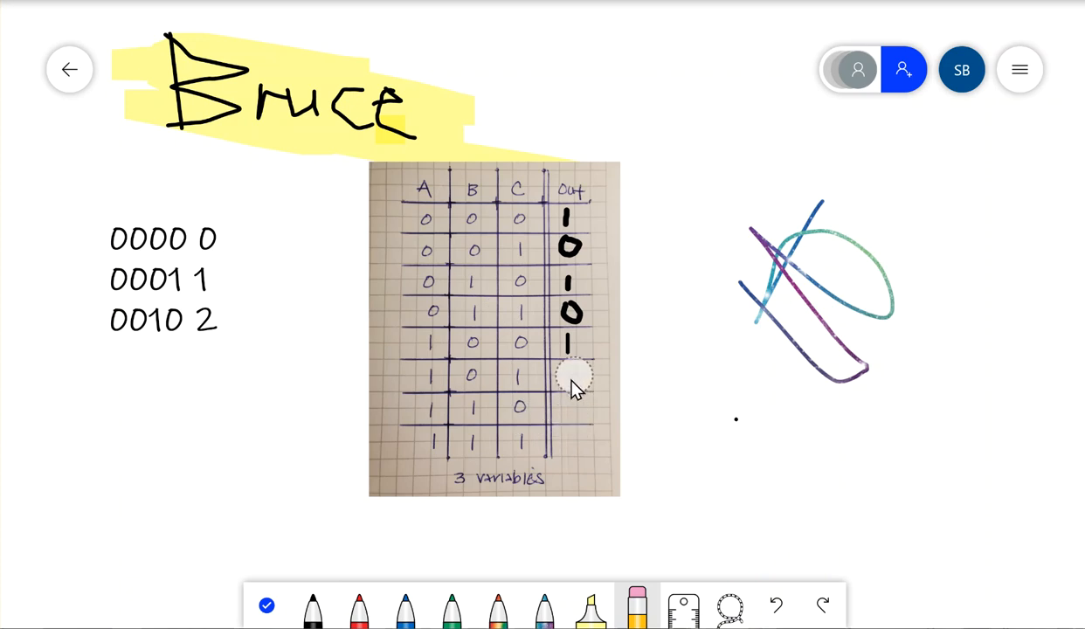
left_click_drag(602, 335, 552, 346)
mouse_move(568, 307)
left_mouse_down()
mouse_move(556, 283)
mouse_move(571, 240)
mouse_move(561, 234)
left_mouse_up()
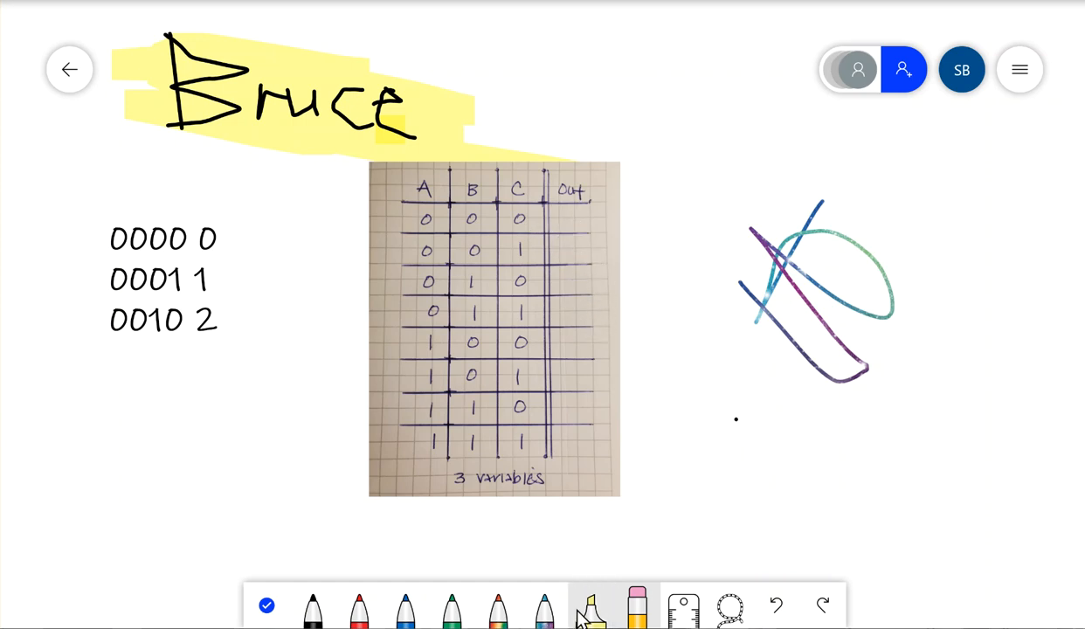
left_click(269, 604)
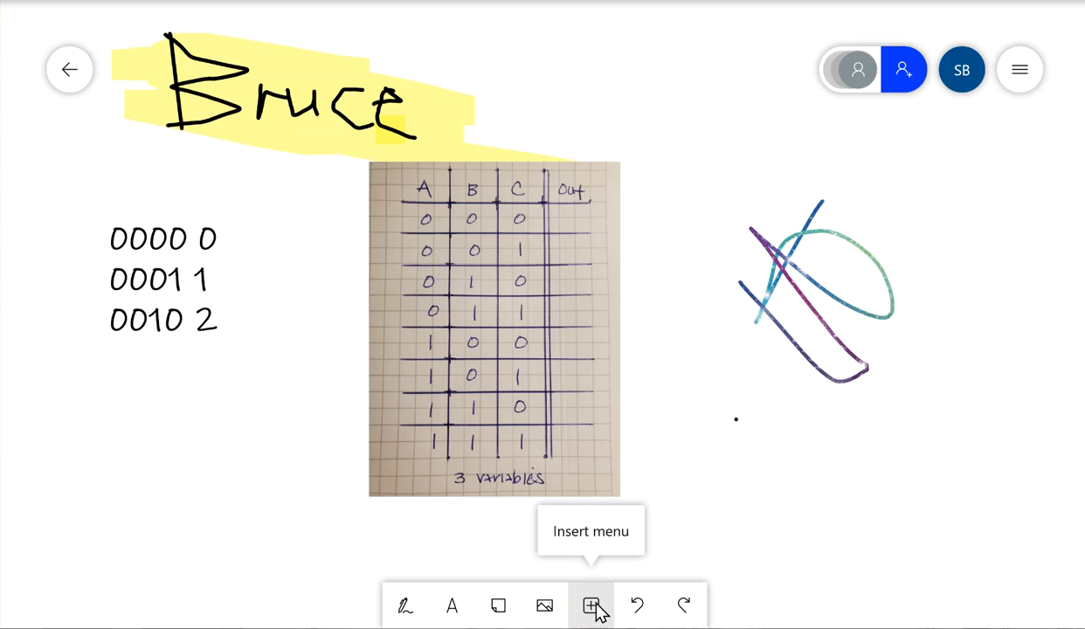
Set the whiteboard's grid background to Dot and return to the board
left_click(1018, 75)
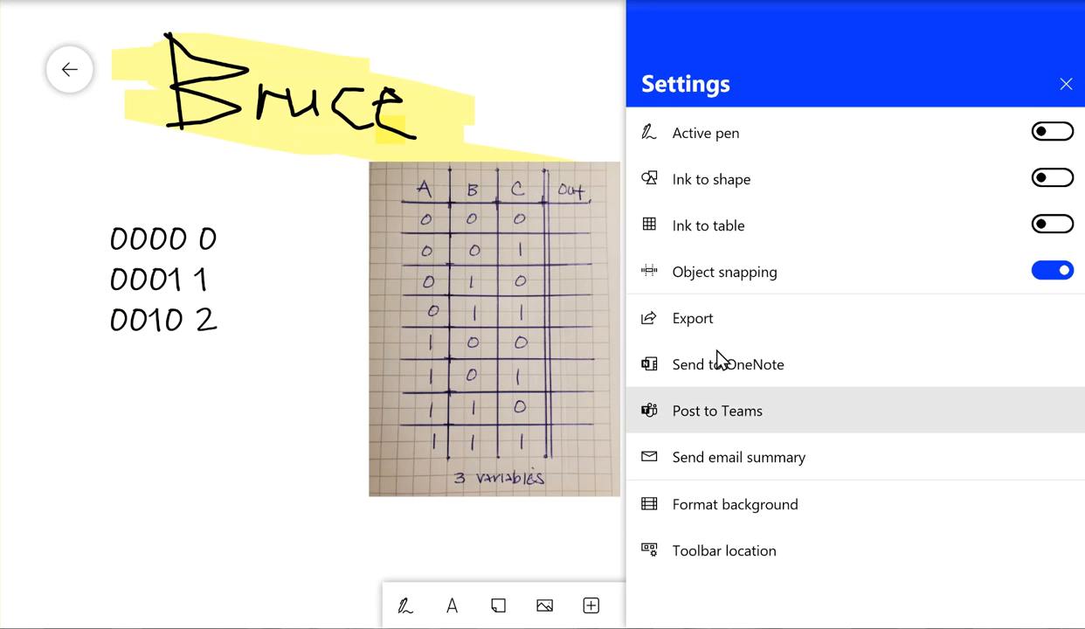
left_click(724, 503)
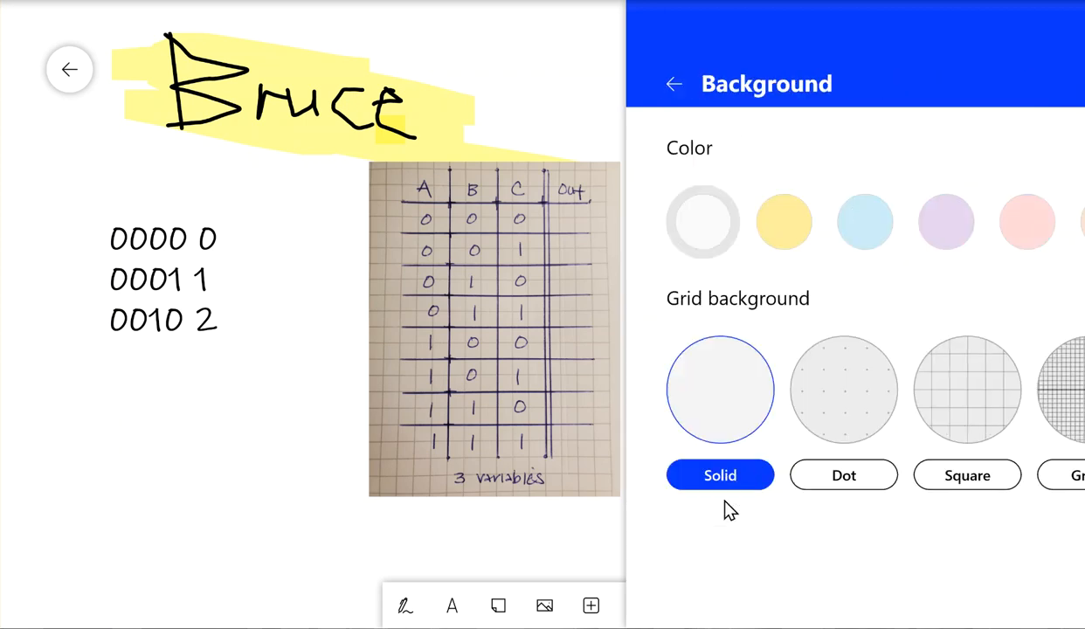
left_click(831, 406)
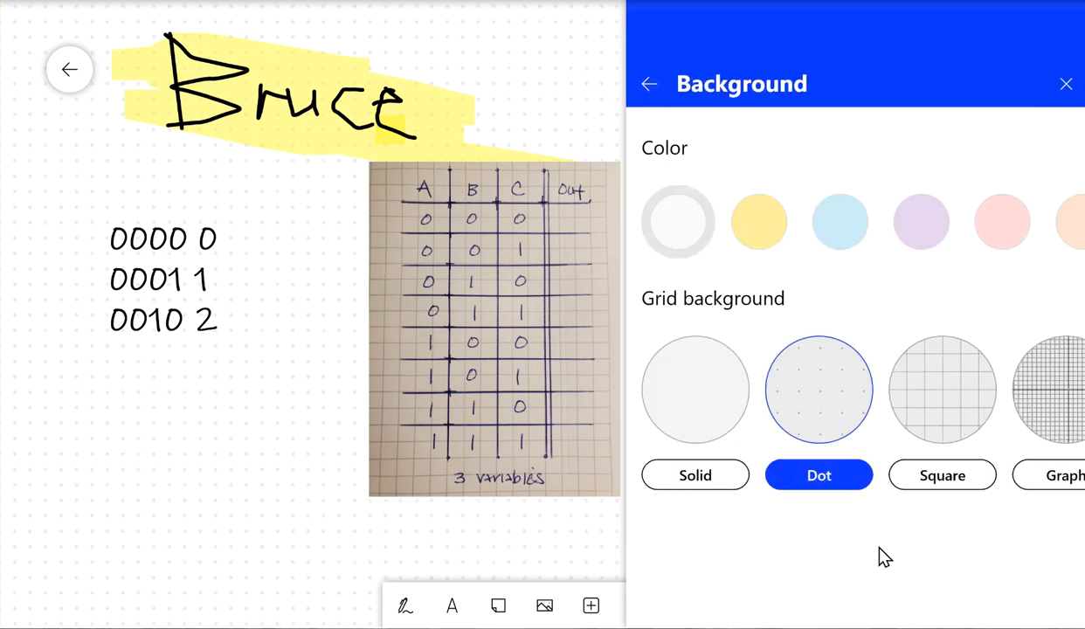
left_click(190, 458)
Move the truth table image slightly down and to the right, clear of the yellow highlight, and deselect it
left_click_drag(412, 332, 419, 358)
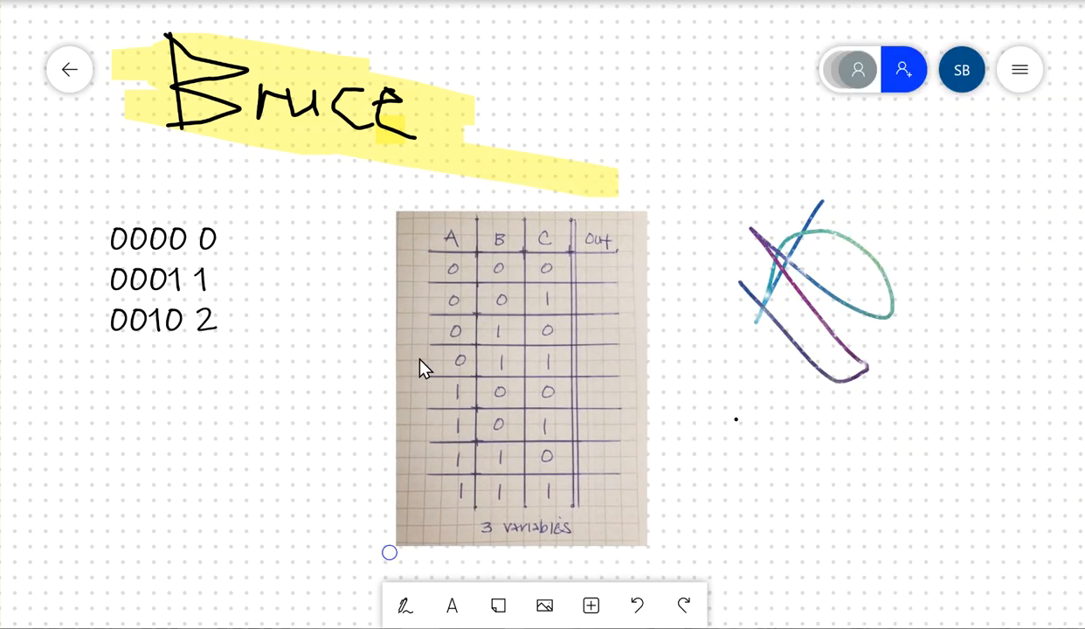
left_click(809, 485)
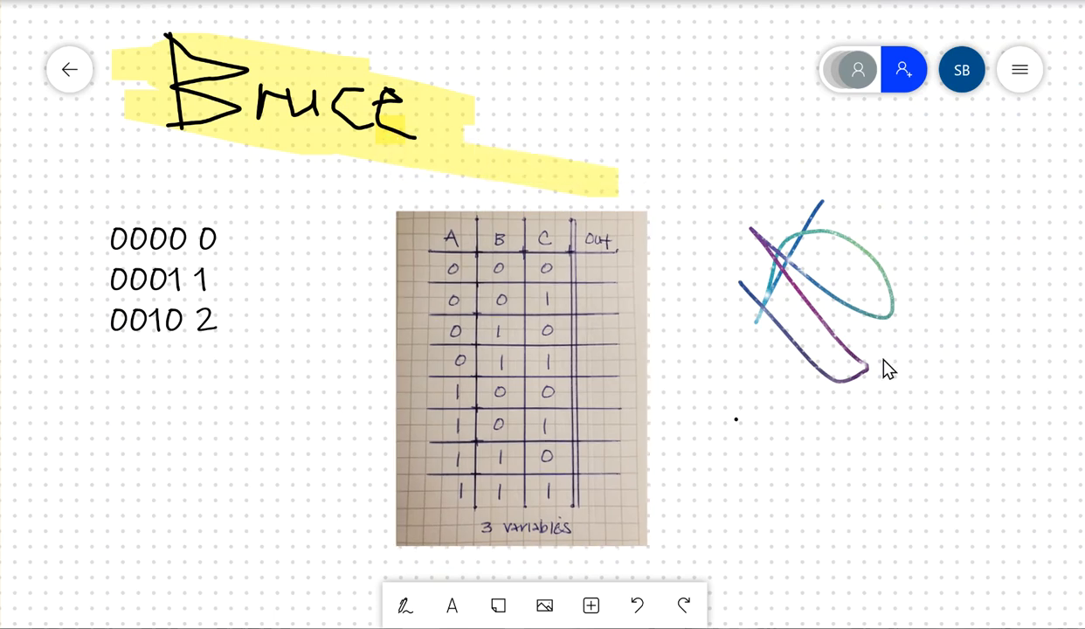
left_click(1013, 77)
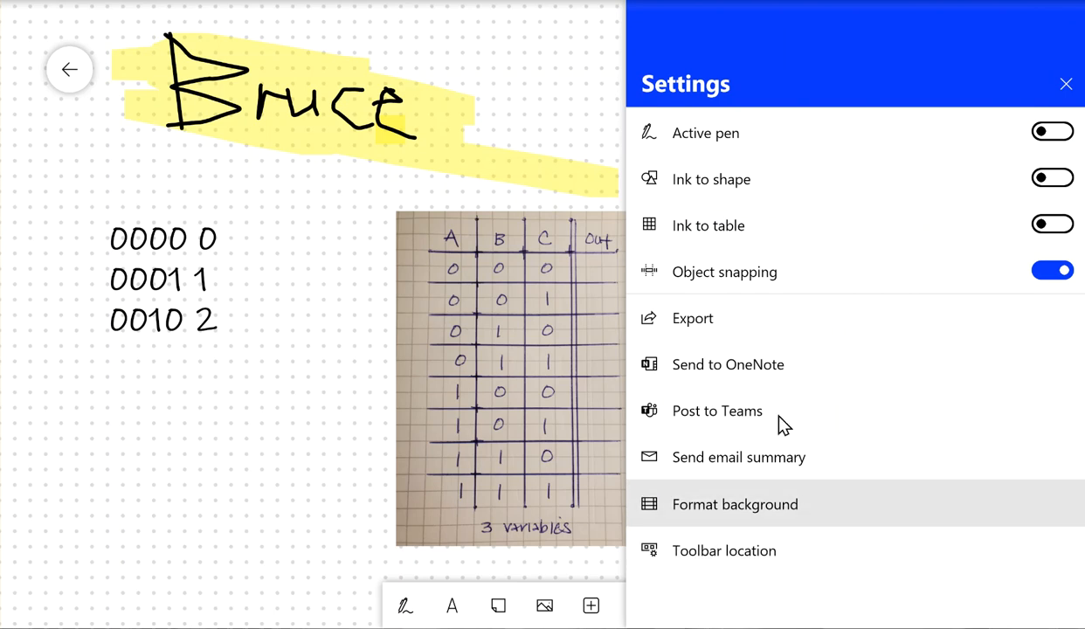
left_click(1063, 87)
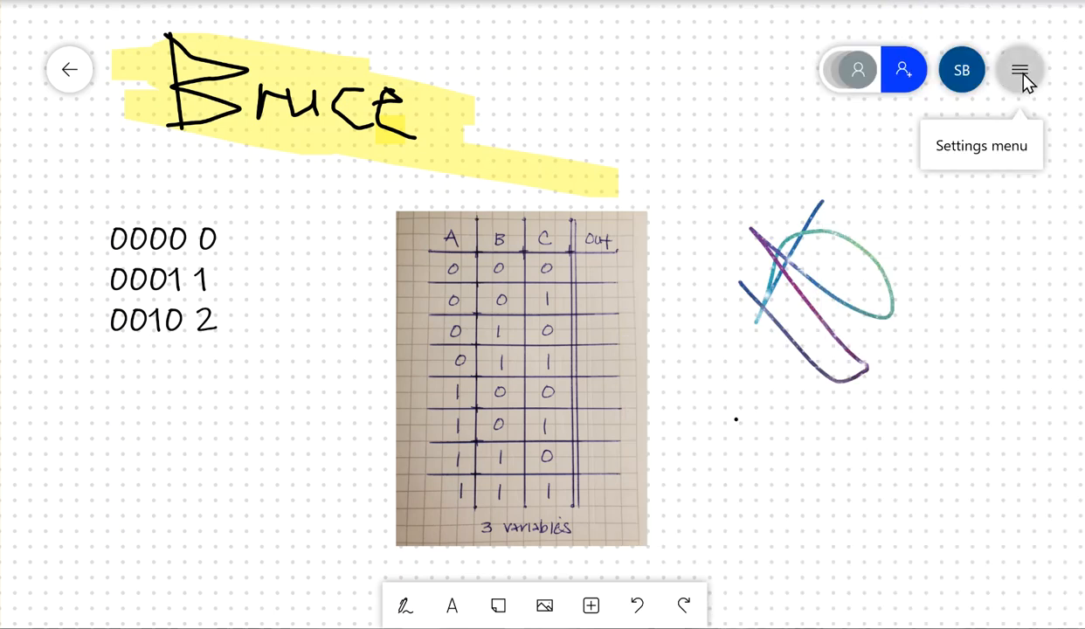
left_click(1027, 80)
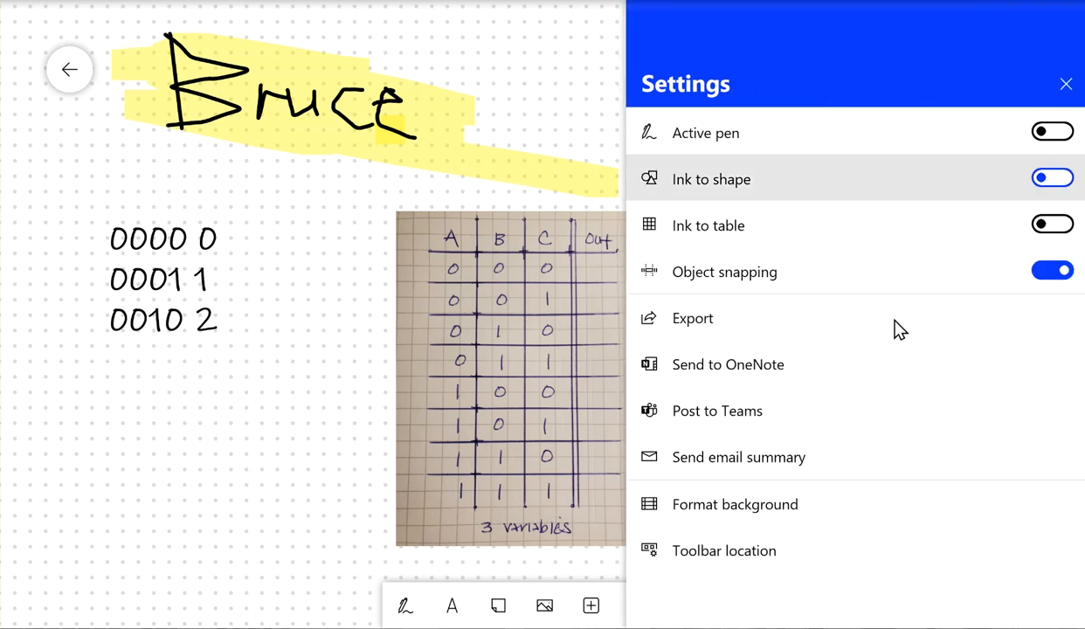
left_click(548, 68)
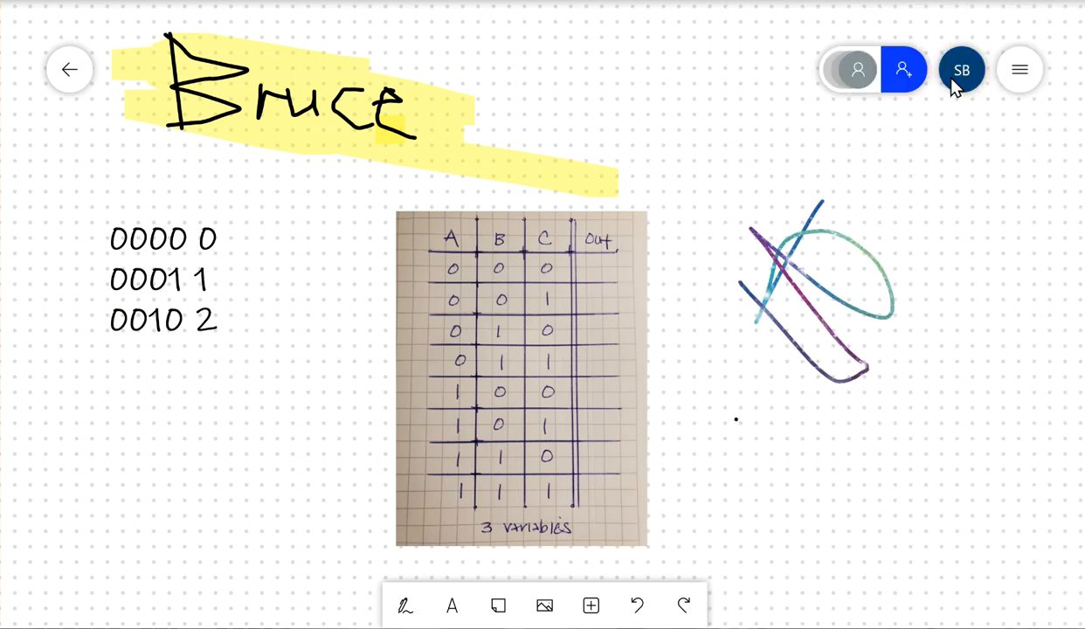
Add a contact found by surname to the whiteboard invitation and set their permission to Read-only
left_click(901, 75)
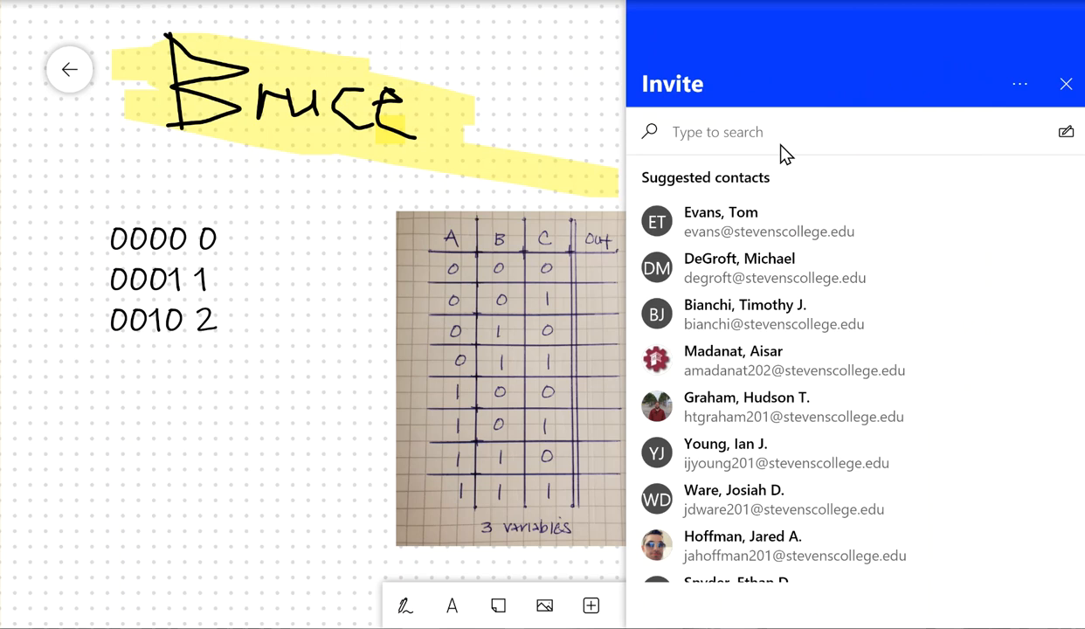
type("bri")
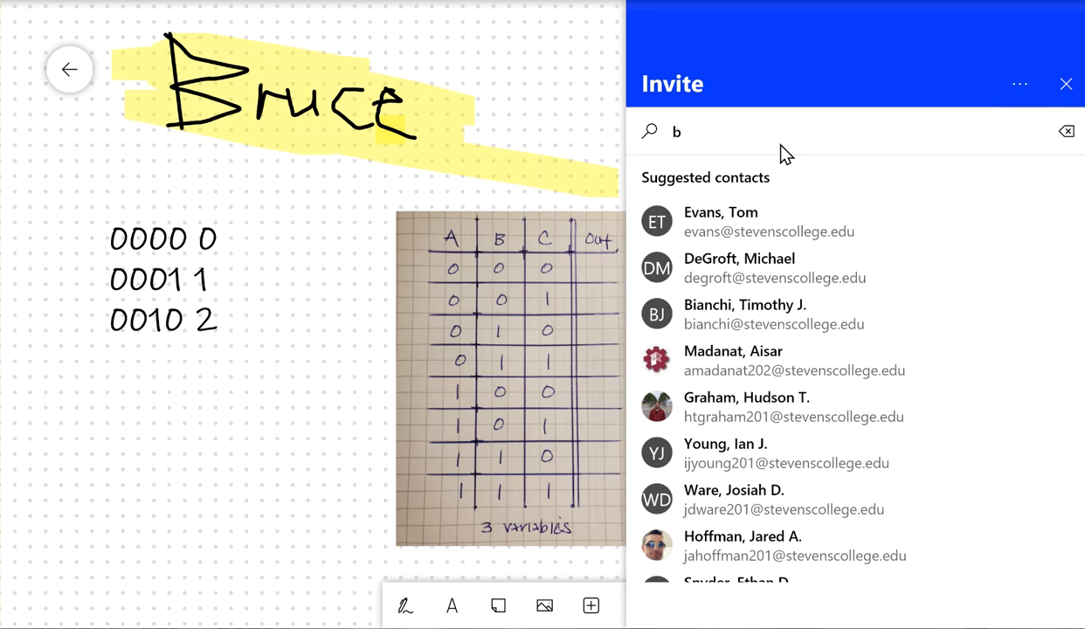
key("BackSpace")
type("yant")
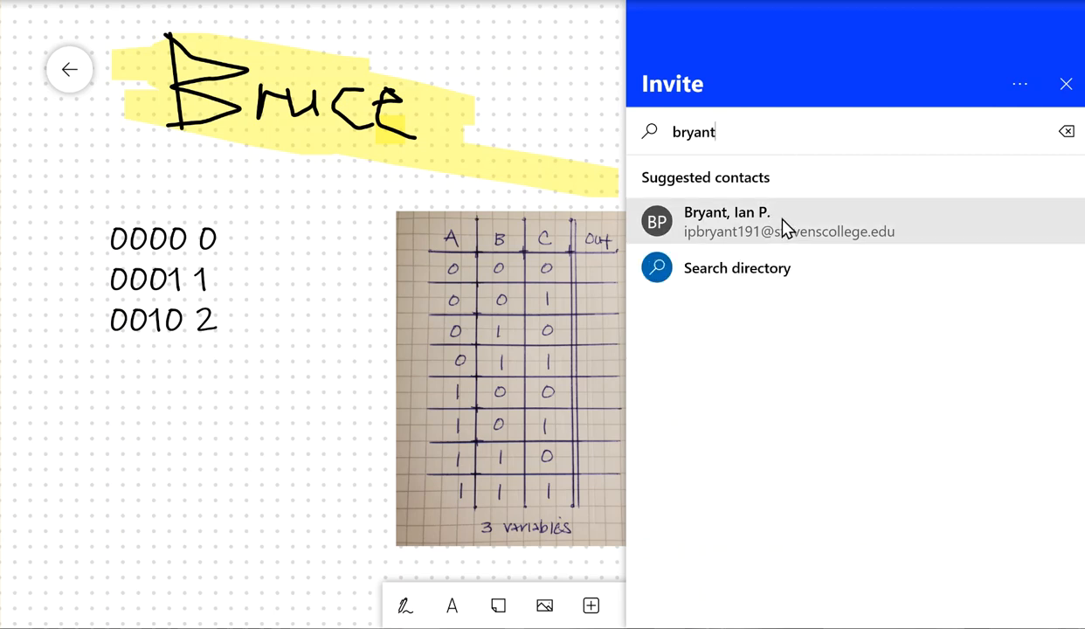
left_click(782, 220)
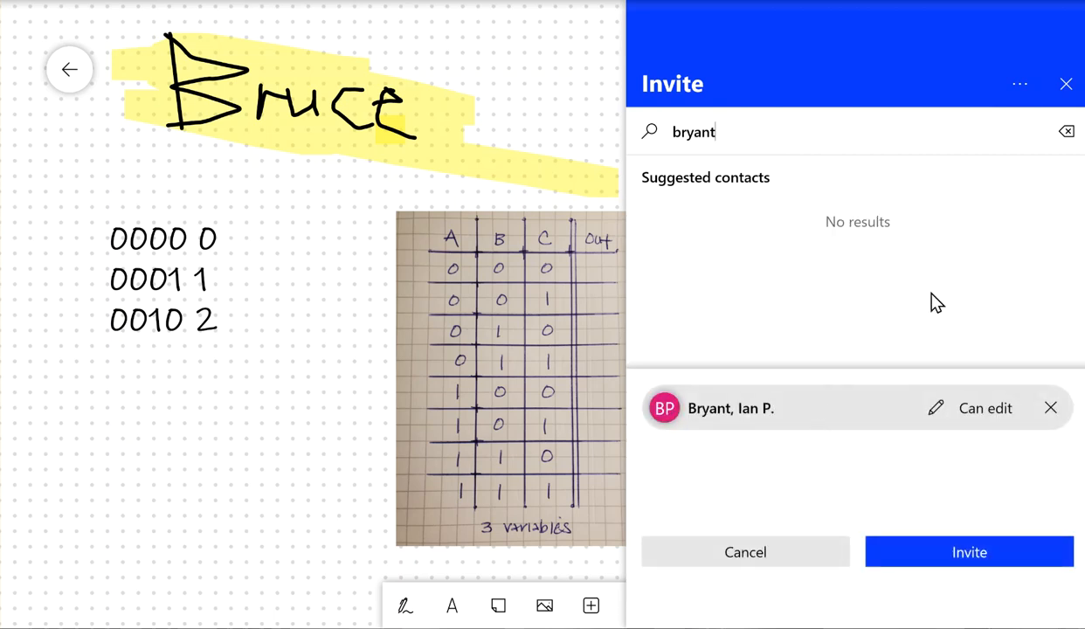
left_click(934, 413)
left_click(898, 463)
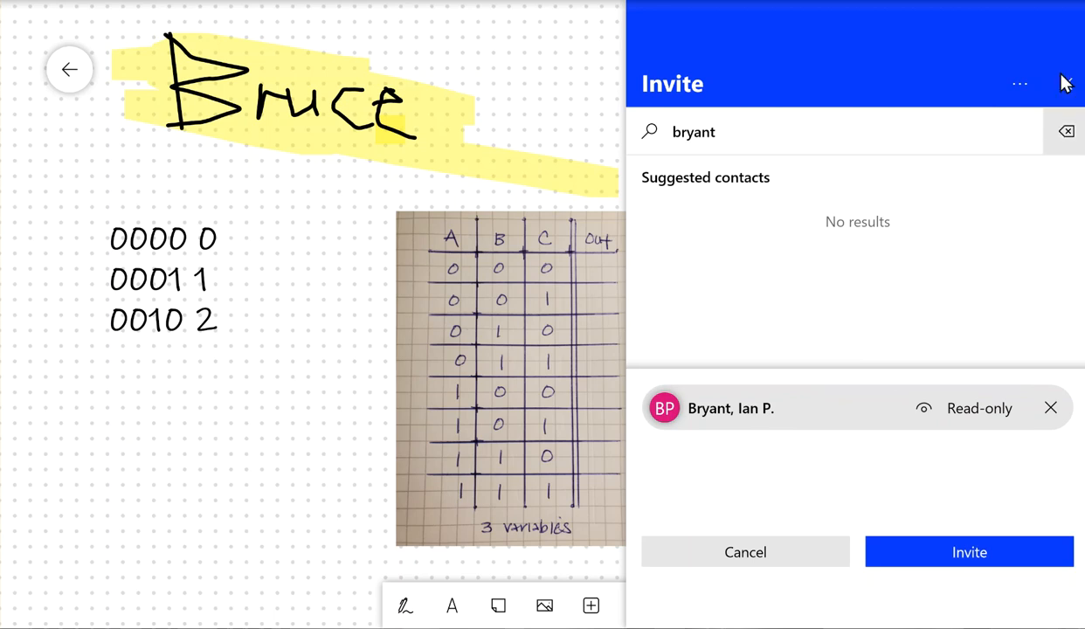
Create a web sharing link for the whiteboard, copy it, and return to the board
left_click(1022, 87)
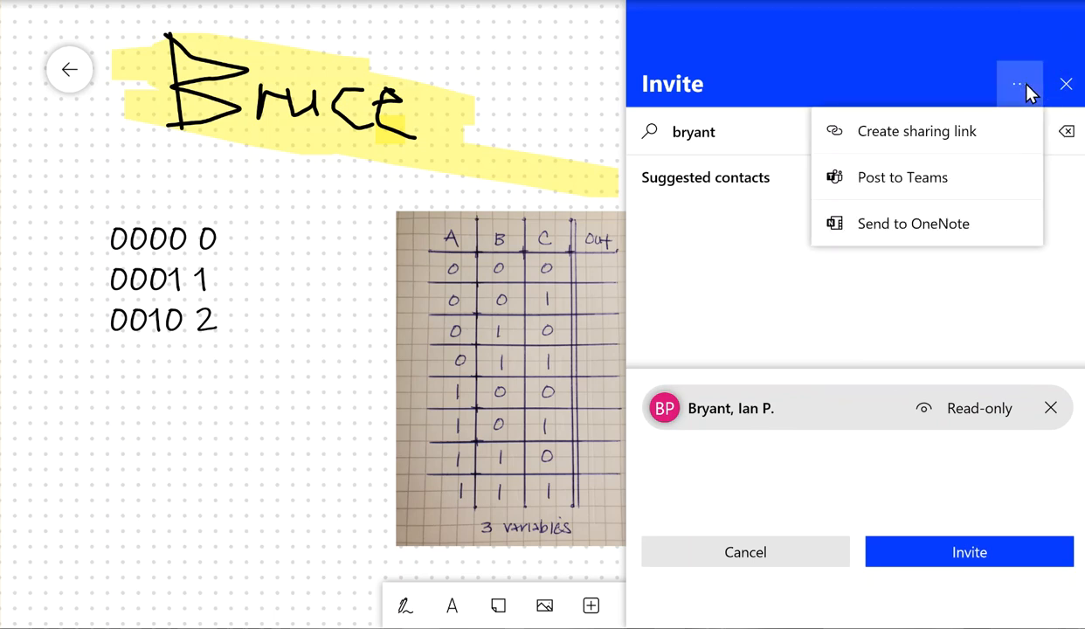
left_click(930, 135)
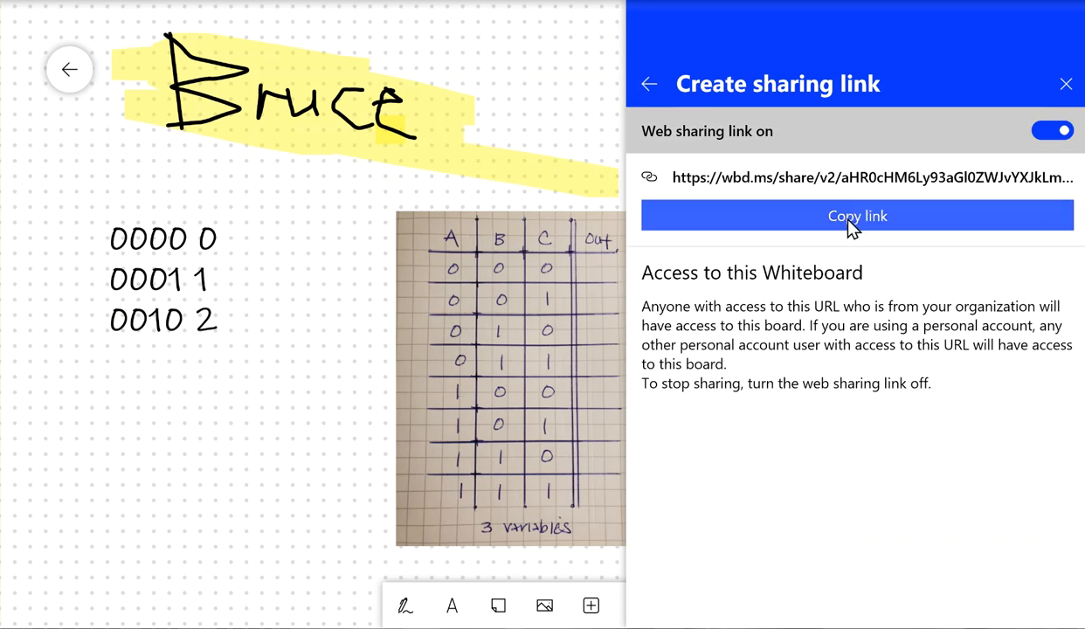
left_click(839, 215)
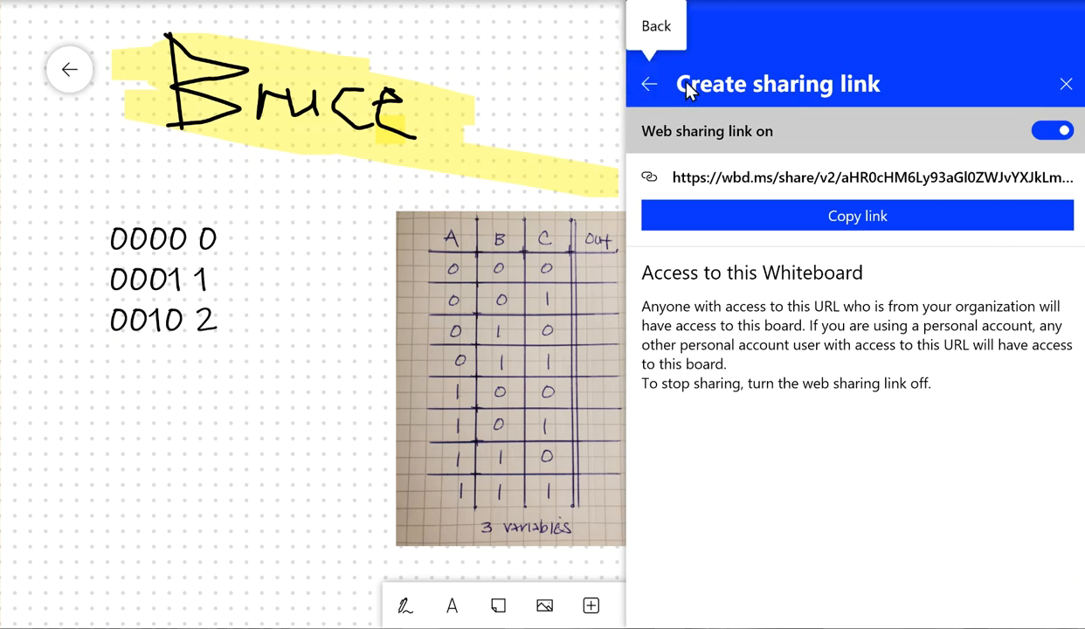
left_click(1062, 87)
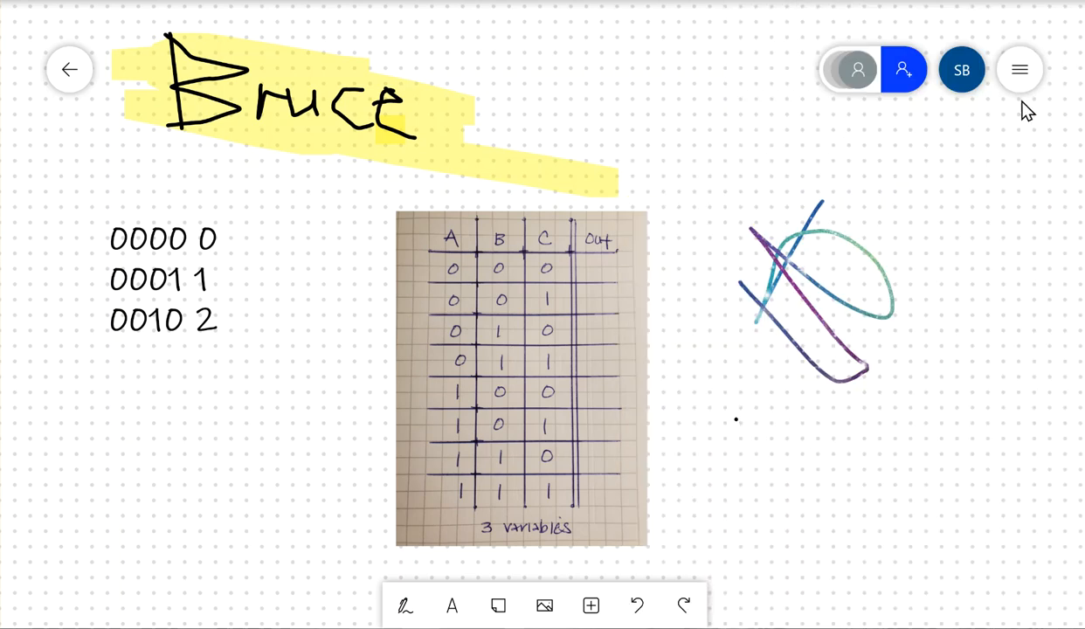
Examine the Post to Teams sharing options down to the channels of EET 128 Class, and return to the board without posting
left_click(904, 79)
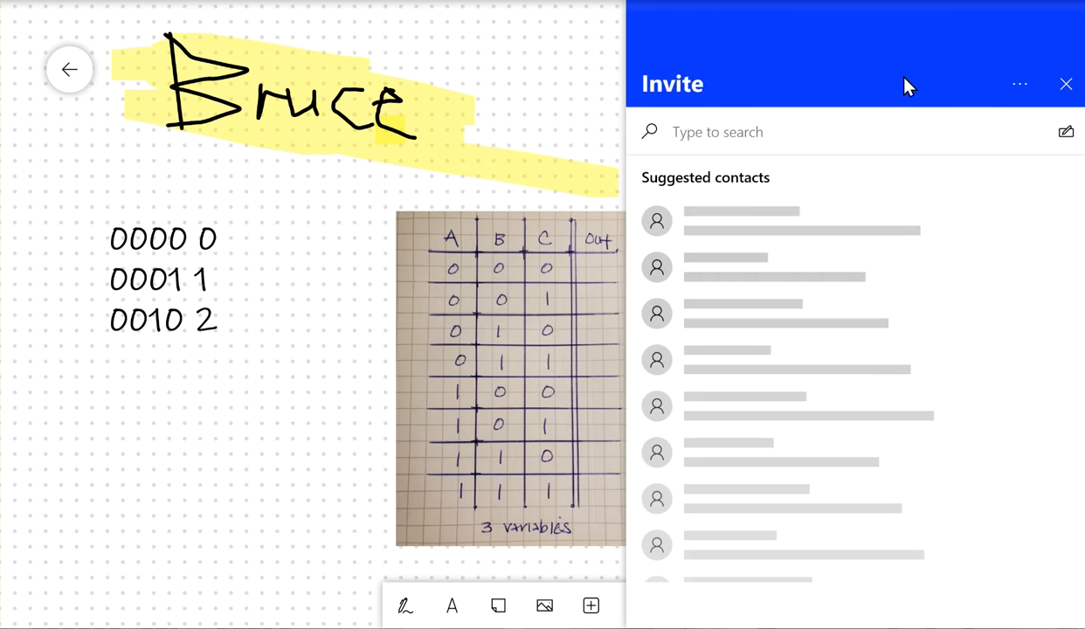
left_click(1024, 84)
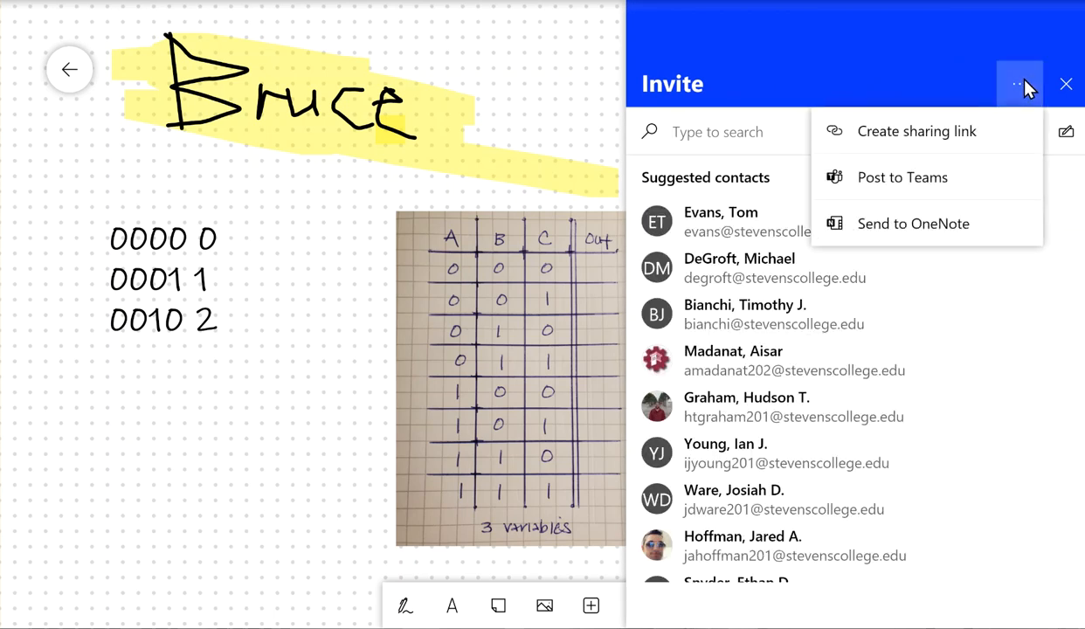
left_click(947, 180)
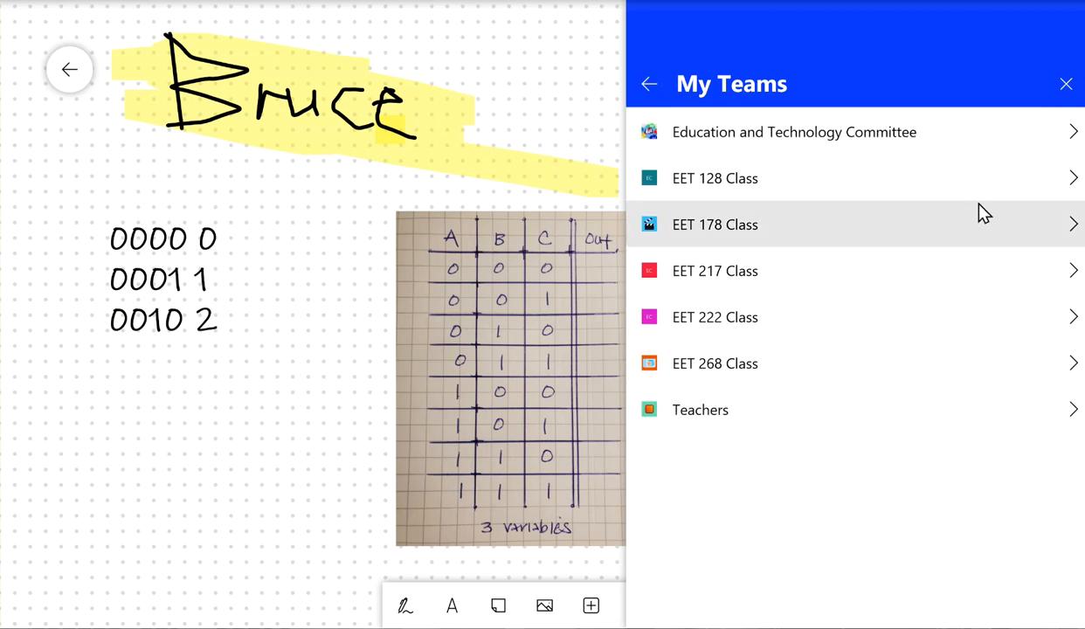
left_click(1074, 179)
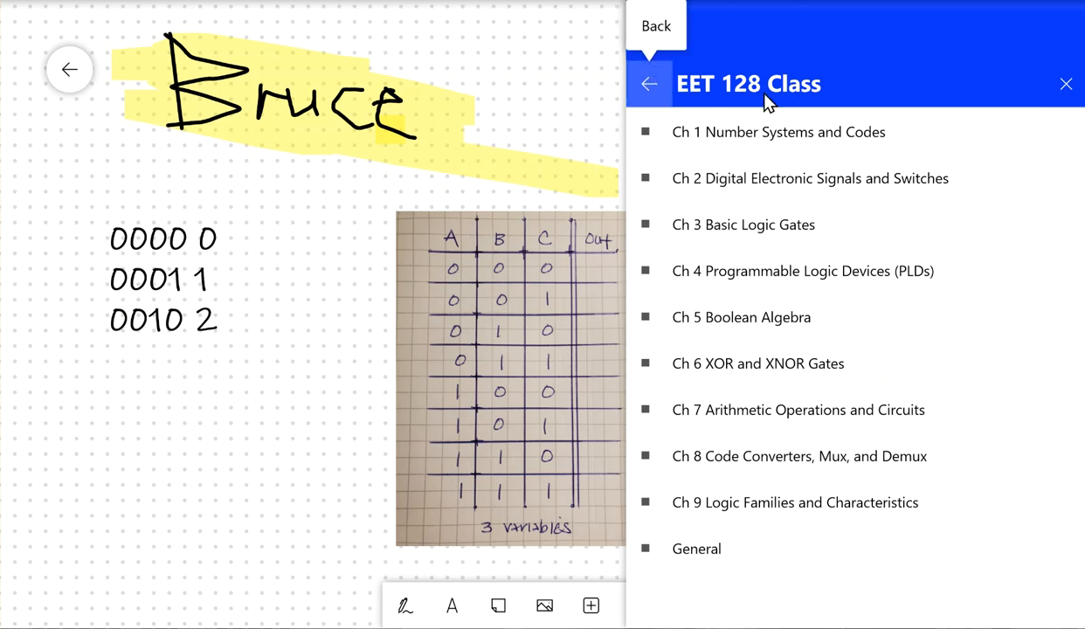
left_click(1065, 83)
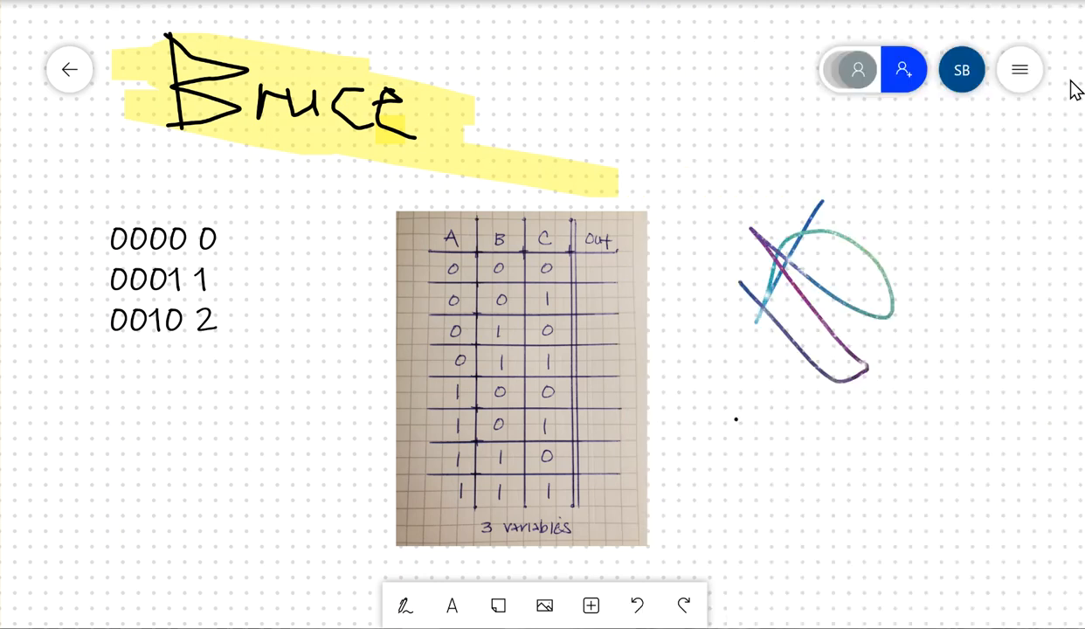
View the whiteboard's participant roster and close it
left_click(857, 70)
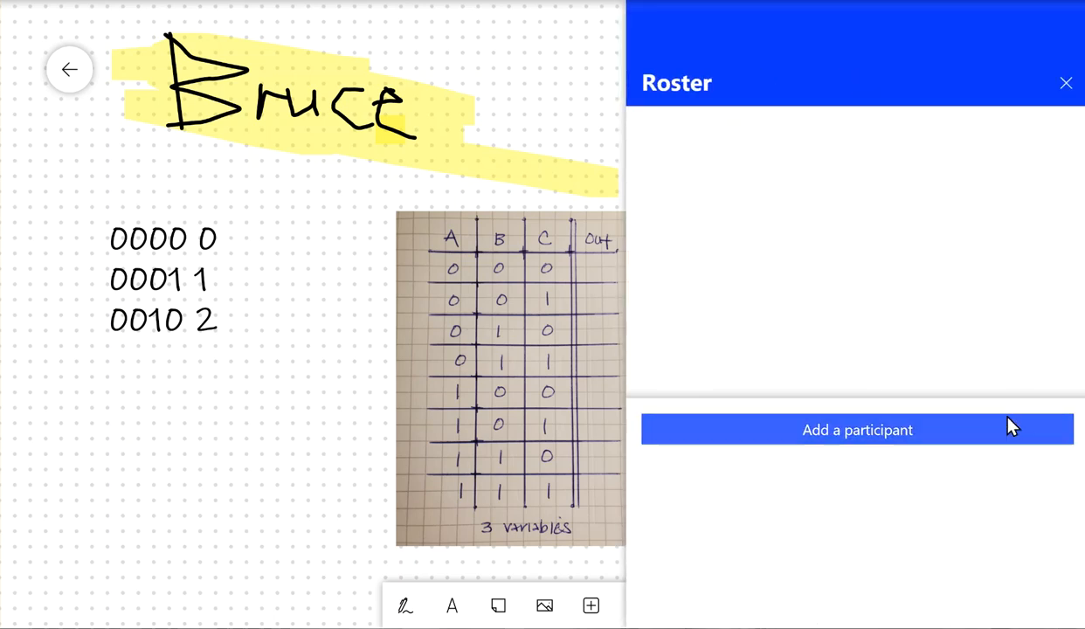
left_click(1065, 84)
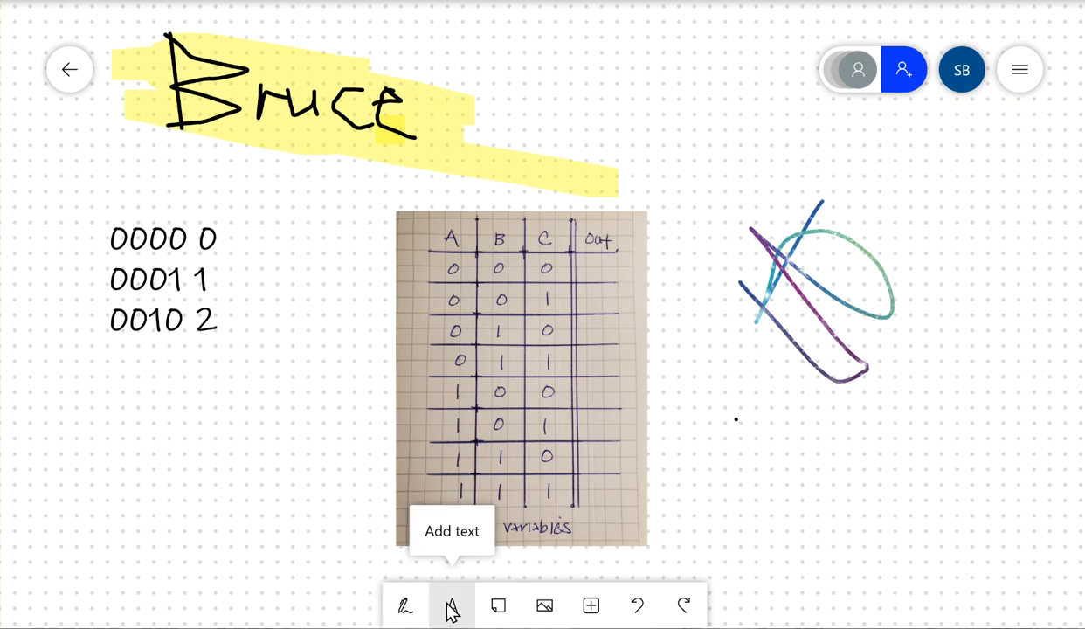
Switch the whiteboard to inking mode to bring up the pens, highlighter and eraser
left_click(405, 607)
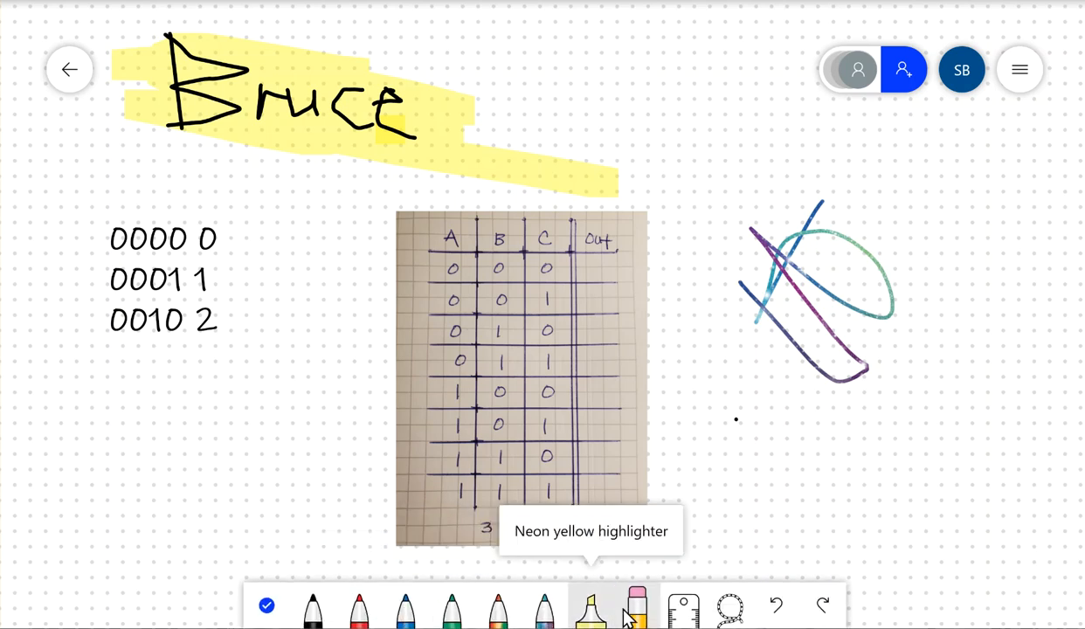